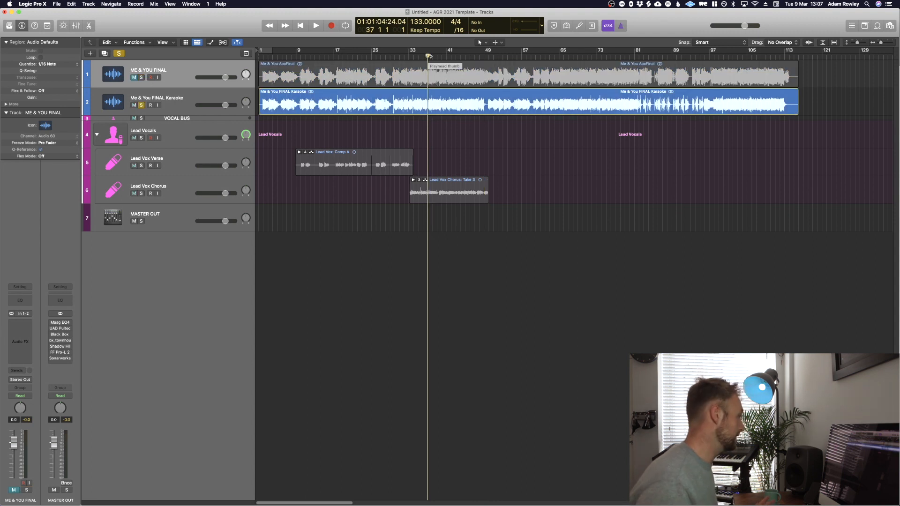
# Expand the take folder on the Lead Vox Verse track to show its individual takes
pyautogui.press('space')
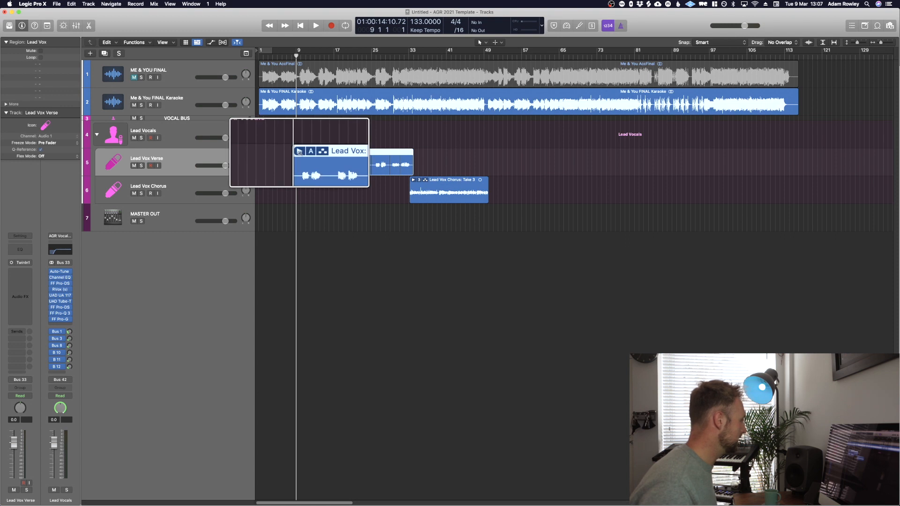
pyautogui.click(299, 152)
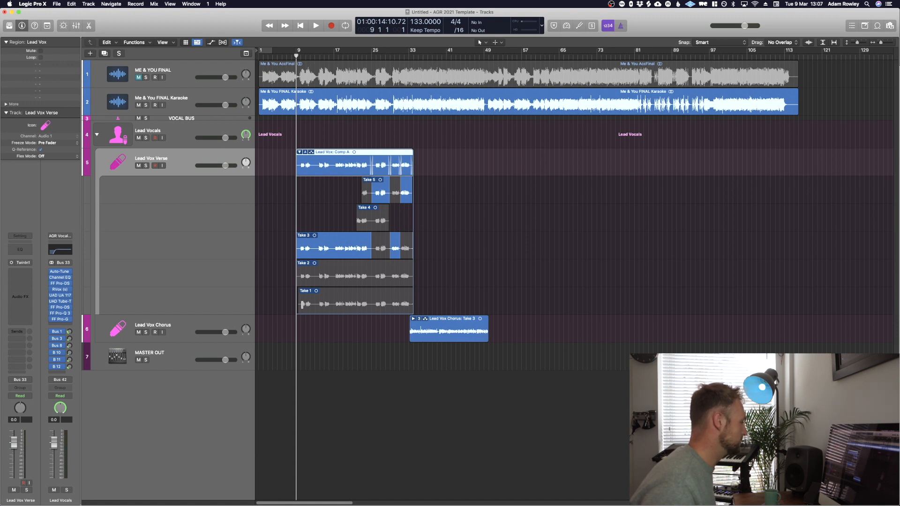
pyautogui.press('super+Right')
pyautogui.press('super+Right')
pyautogui.press('super+Right')
pyautogui.press('super+Right')
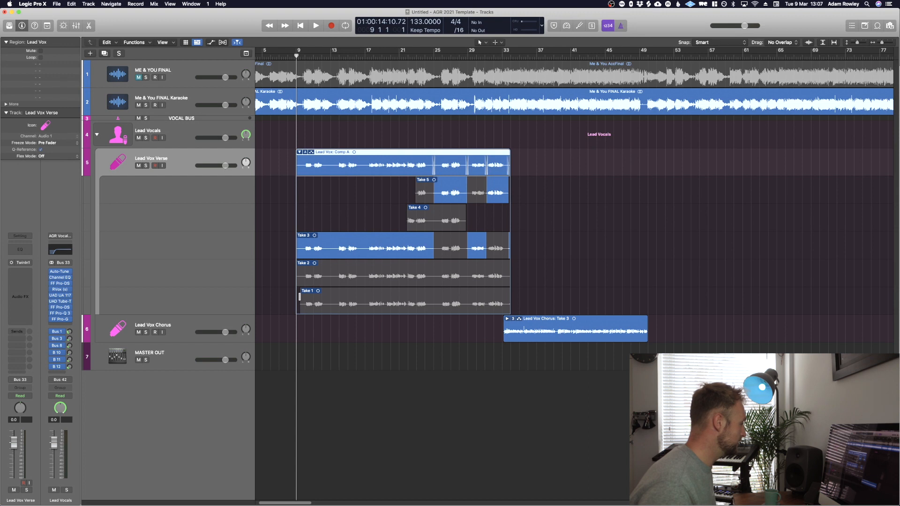
# Try different takes for the later verse phrases, including Take 5 up to about bar 31 and Take 3 from about bar 25 to 29
pyautogui.click(453, 304)
pyautogui.click(441, 273)
pyautogui.click(442, 248)
pyautogui.click(434, 225)
pyautogui.click(442, 195)
pyautogui.click(444, 244)
pyautogui.click(444, 219)
pyautogui.click(454, 197)
pyautogui.moveTo(493, 195); pyautogui.dragTo(441, 195)
pyautogui.moveTo(472, 248); pyautogui.dragTo(439, 247)
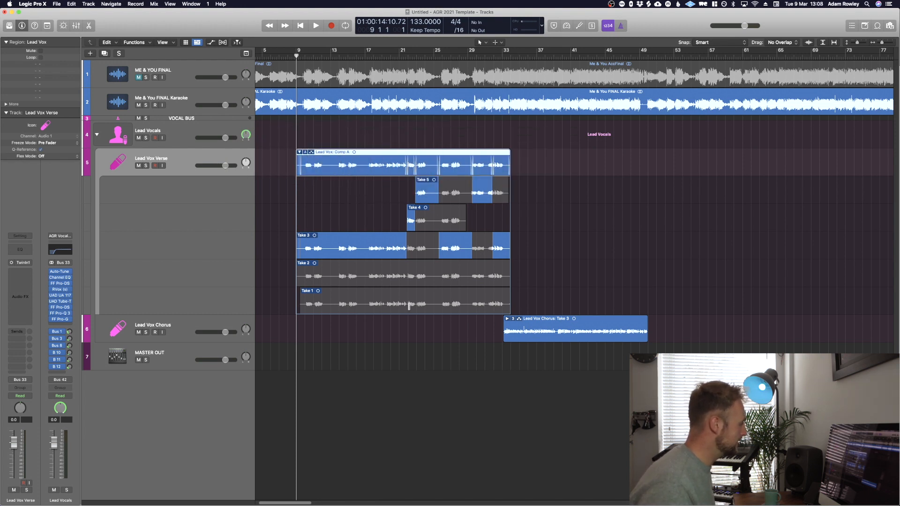
# Try a verse comp based on Take 2, with phrases from Take 3 near bars 13 and 22 and from Take 5 near bar 25
pyautogui.moveTo(303, 274); pyautogui.dragTo(525, 277)
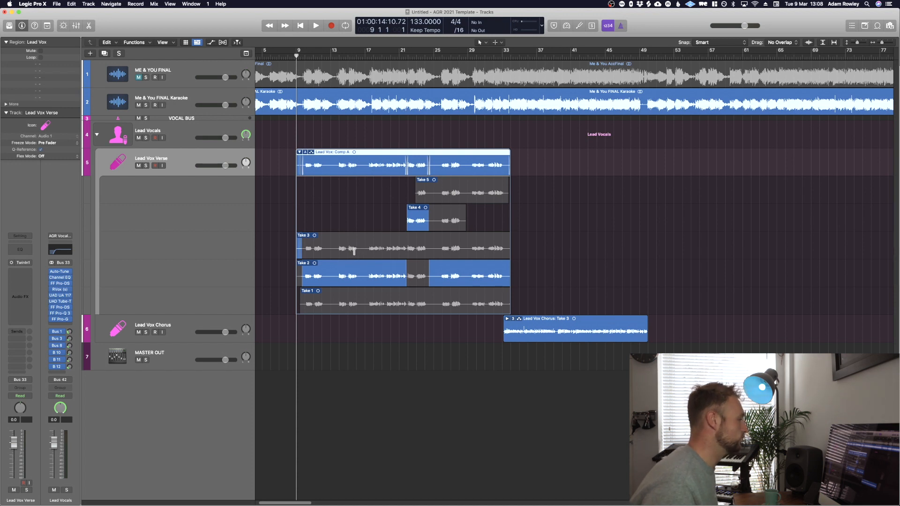
pyautogui.click(292, 162)
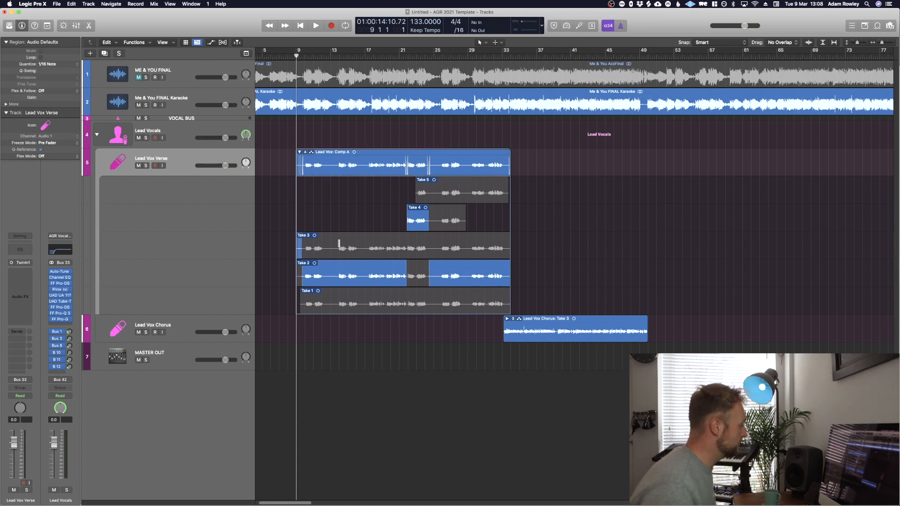
pyautogui.moveTo(335, 251); pyautogui.dragTo(361, 250)
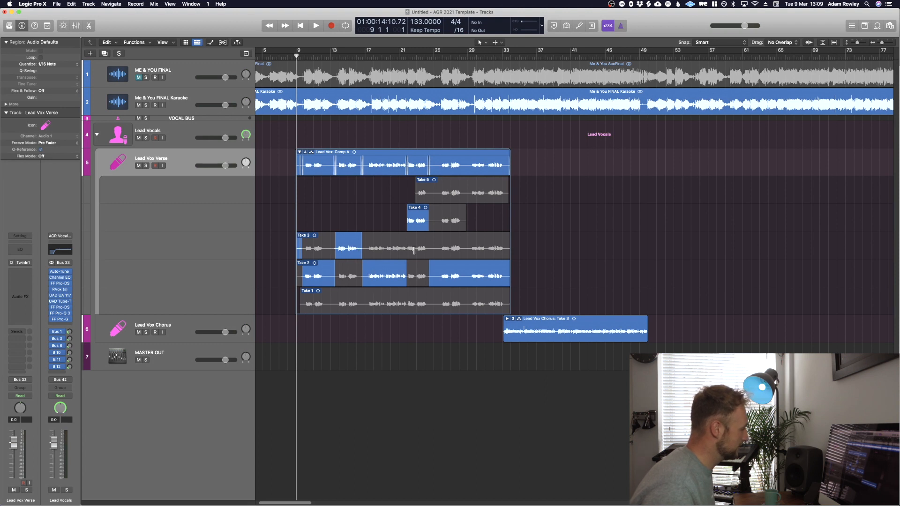
pyautogui.moveTo(406, 246); pyautogui.dragTo(427, 245)
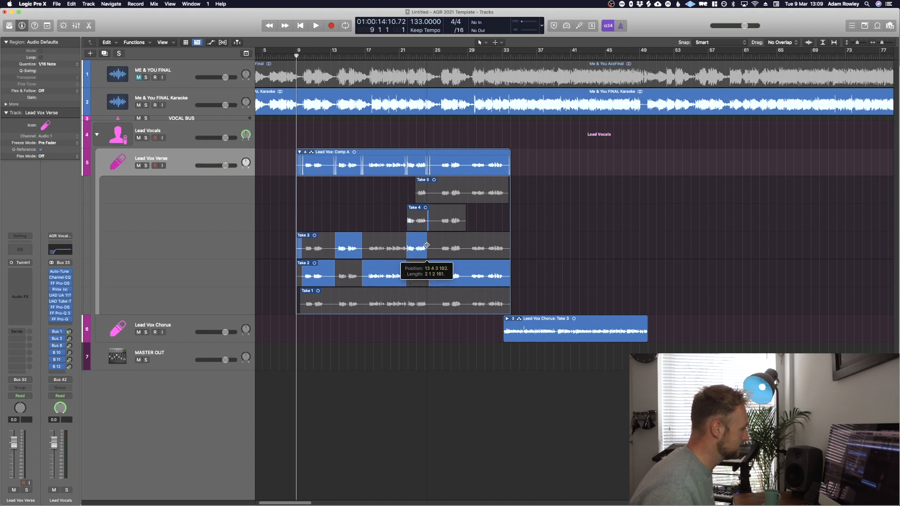
pyautogui.moveTo(469, 189); pyautogui.dragTo(439, 193)
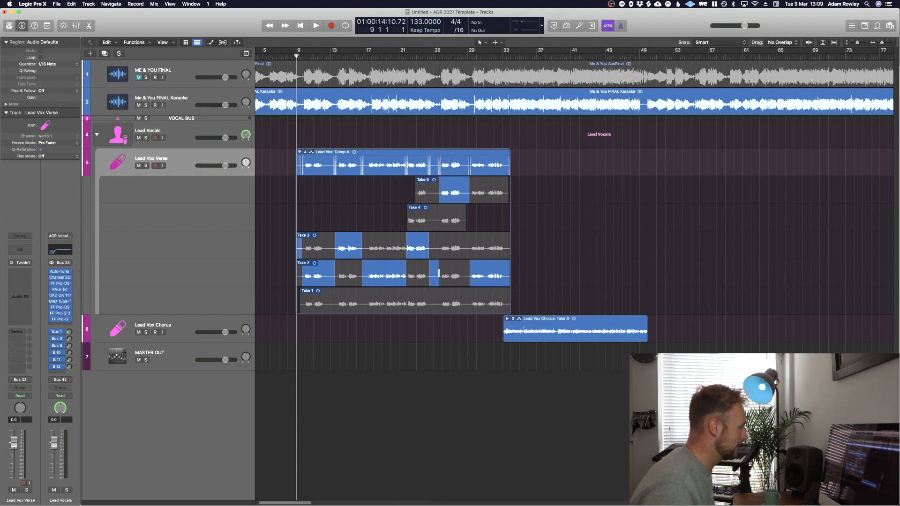
pyautogui.moveTo(438, 272); pyautogui.dragTo(432, 250)
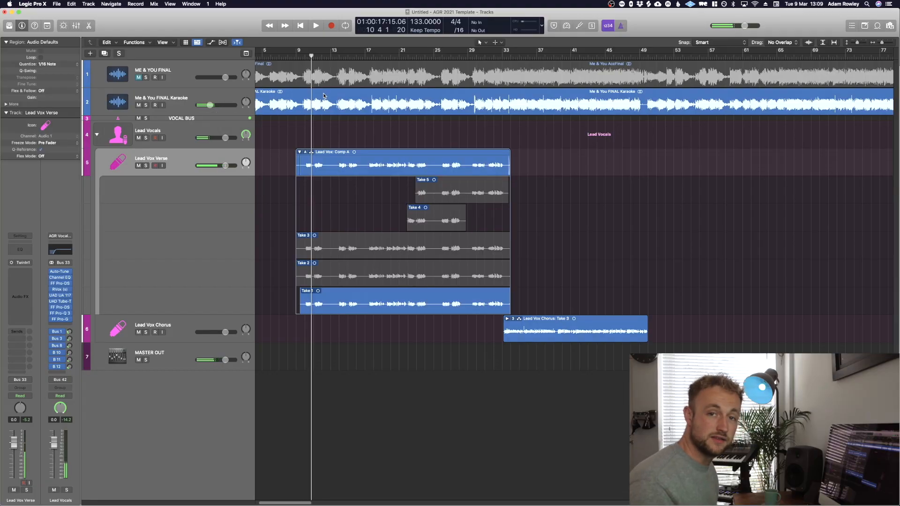
# Use Take 3 for the opening verse phrase, from about bar 9.5 to 12, and play it back
pyautogui.hotkey('shift', 'space')
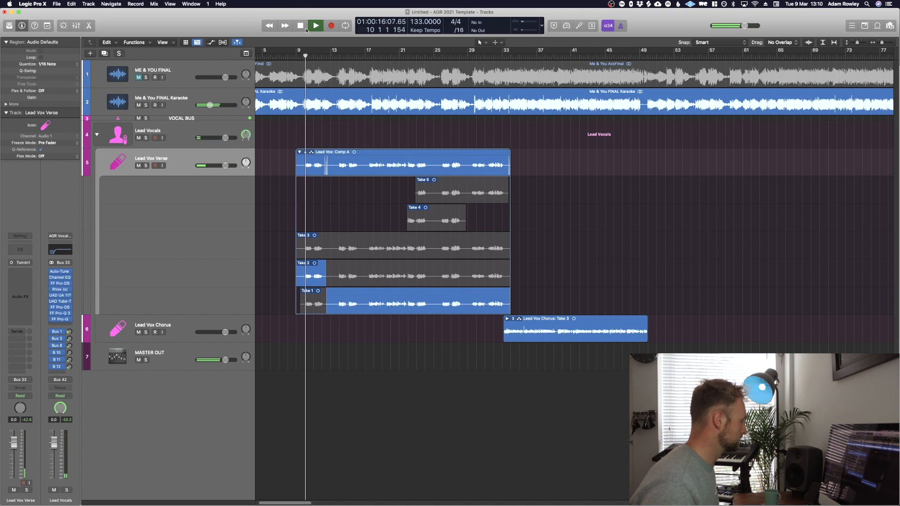
pyautogui.press('space')
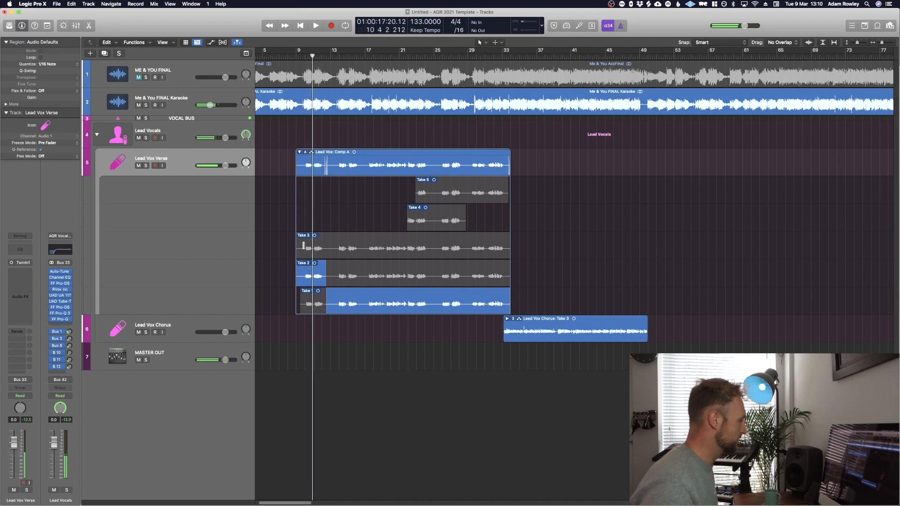
pyautogui.moveTo(305, 246)
pyautogui.mouseDown()
pyautogui.moveTo(326, 247)
pyautogui.moveTo(303, 249)
pyautogui.mouseUp()
pyautogui.press('space')
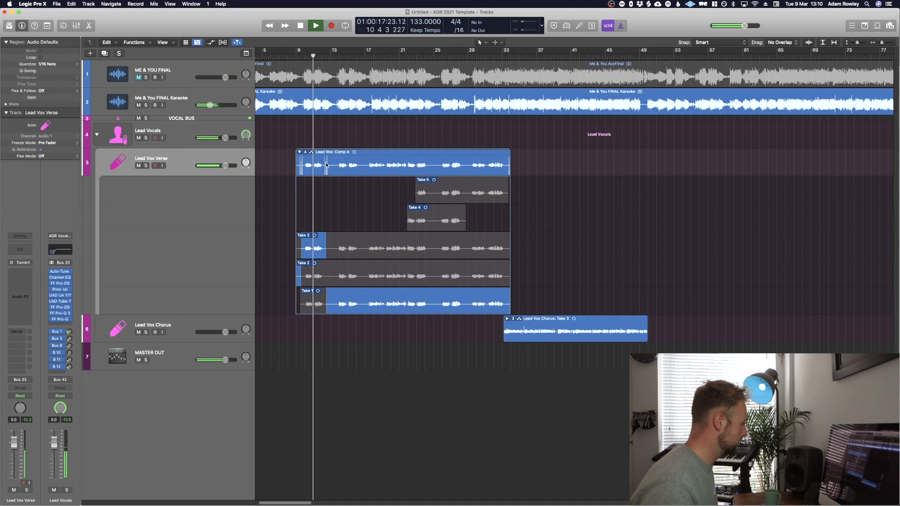
pyautogui.press('super+Right')
pyautogui.press('super+Right')
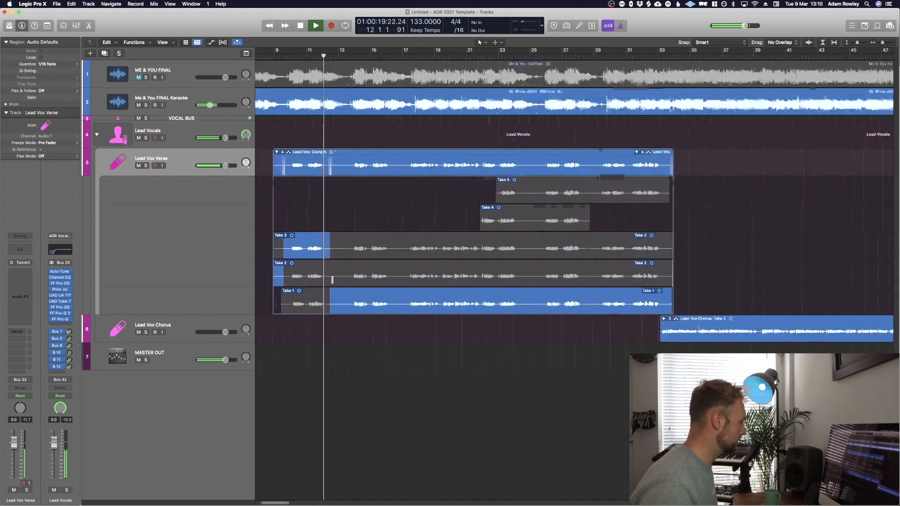
pyautogui.press('space')
# Audition Take 1 against Take 3 on the opening phrase and choose Take 3
pyautogui.press('super+Right')
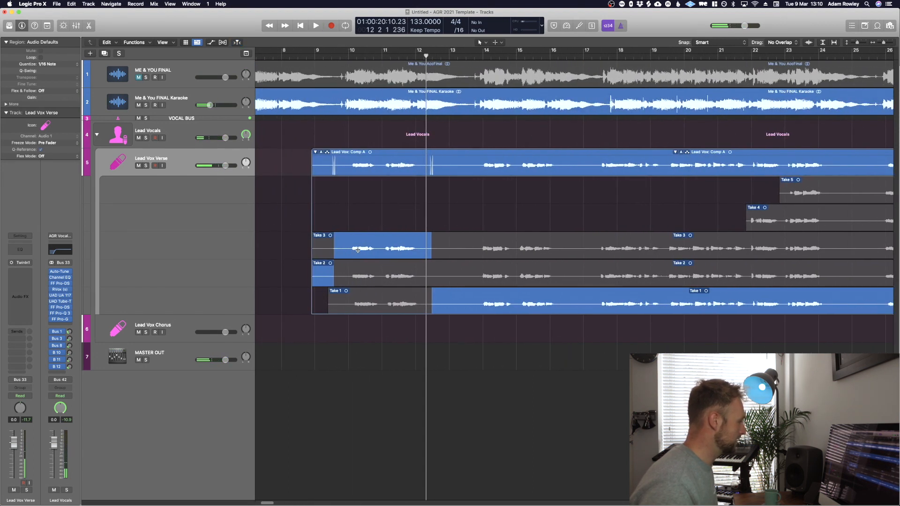
pyautogui.press('space')
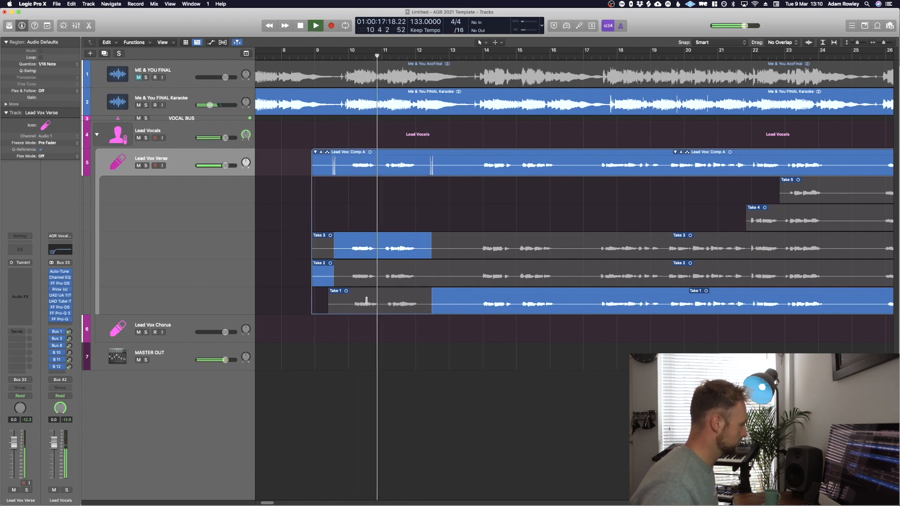
pyautogui.click(367, 301)
pyautogui.press('space')
pyautogui.click(368, 249)
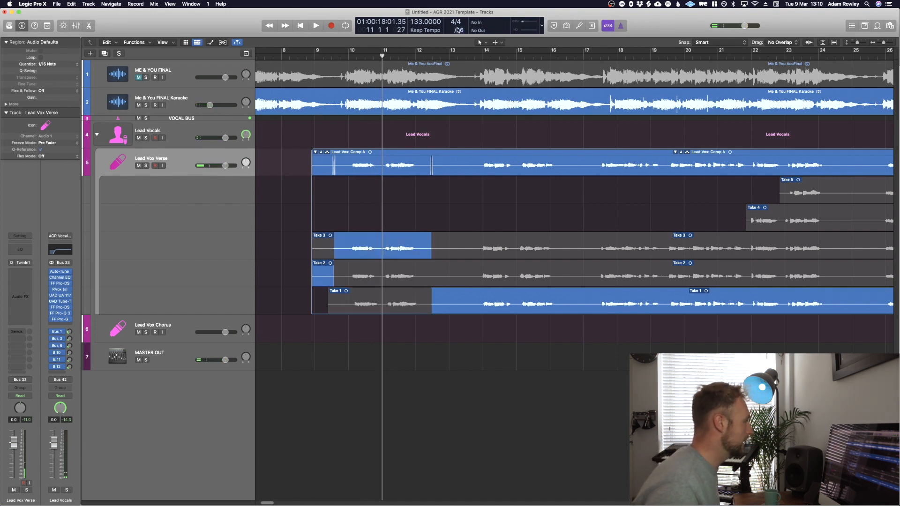
# Extend the end of the Take 3 section to about bar 13.6, just before the second phrase, checking the transition by playback
pyautogui.moveTo(431, 243); pyautogui.dragTo(449, 243)
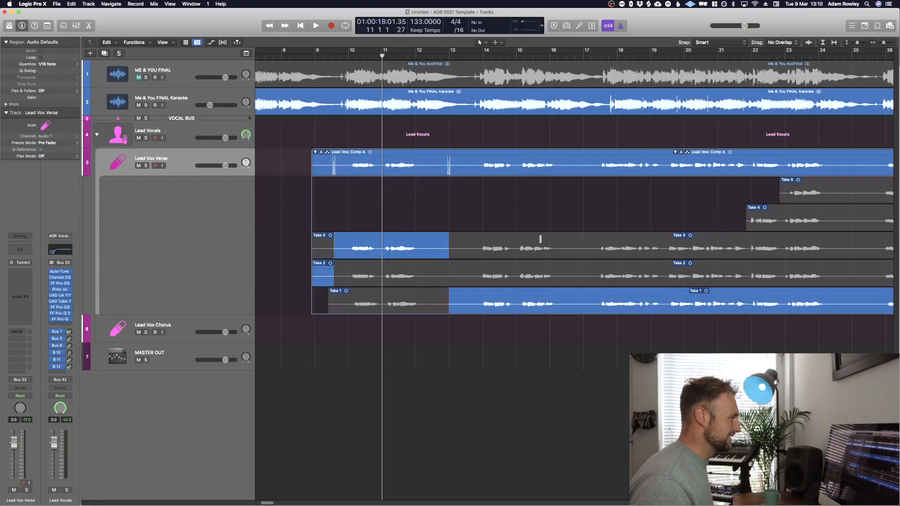
pyautogui.doubleClick(436, 58)
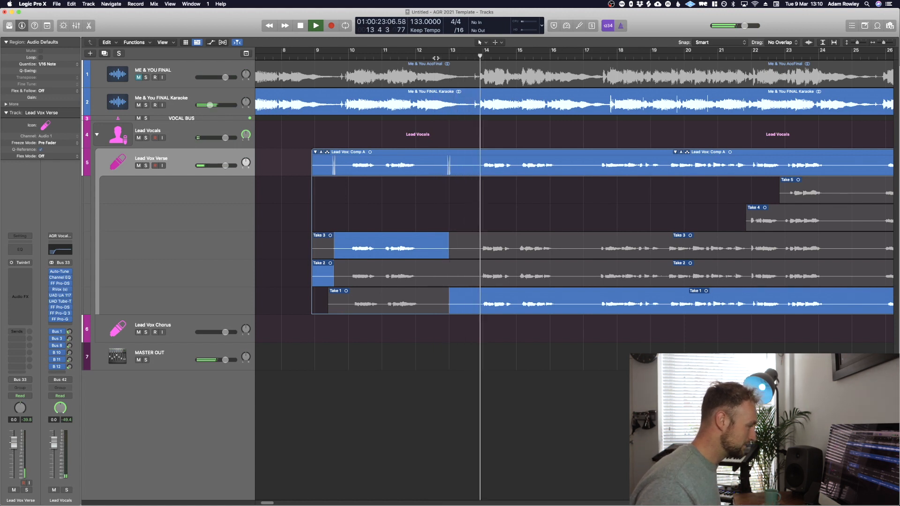
pyautogui.press('space')
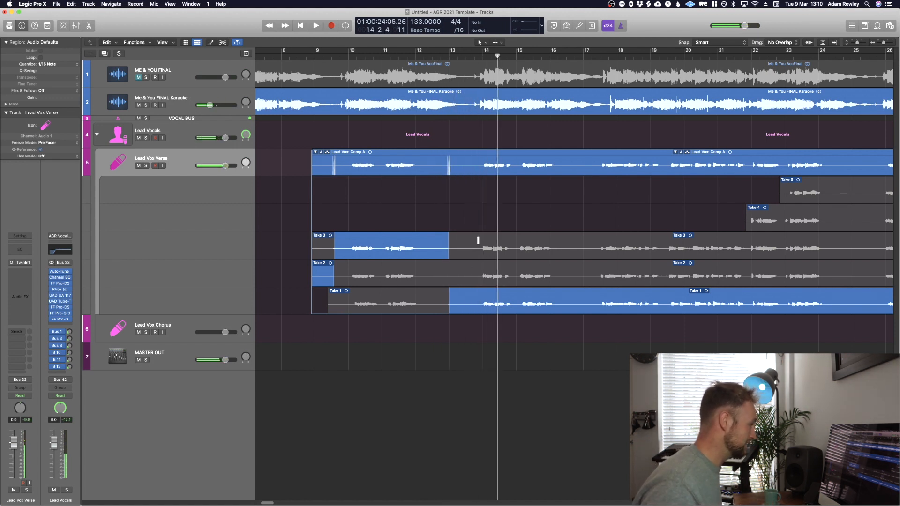
pyautogui.moveTo(448, 247); pyautogui.dragTo(474, 246)
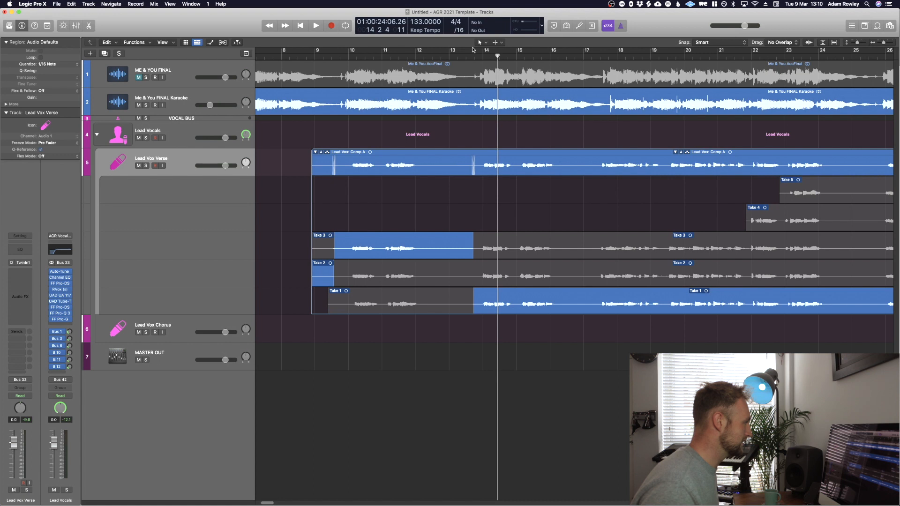
# Audition the second phrase, from about bar 14 to 16, with Take 1, Take 2 and Take 3 in turn
pyautogui.press('space')
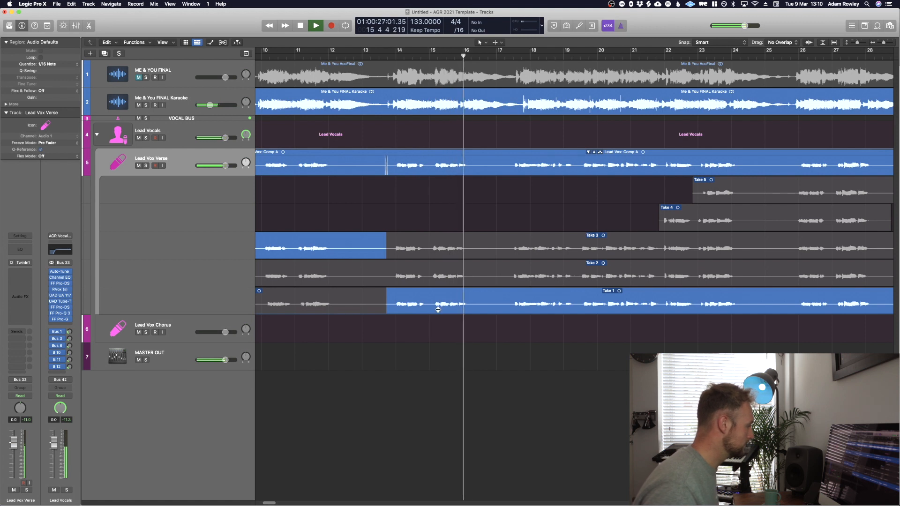
pyautogui.press('space')
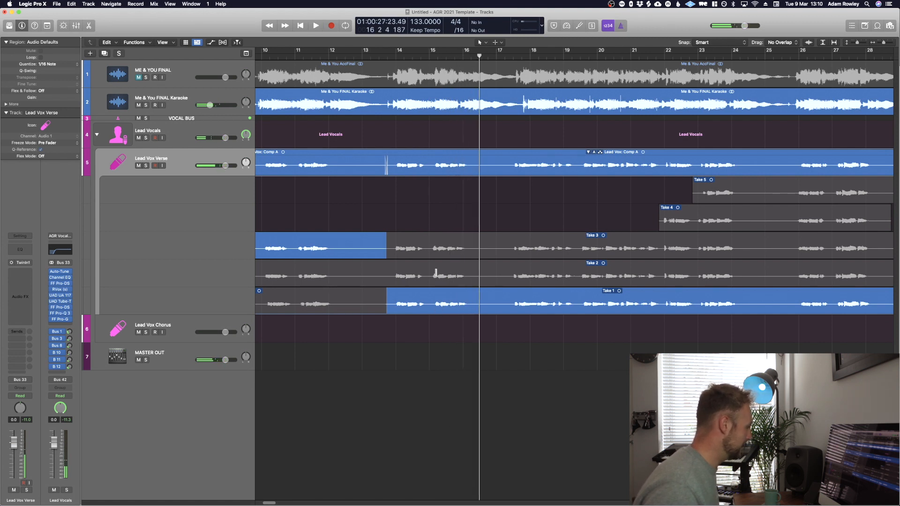
pyautogui.click(391, 275)
pyautogui.press('space')
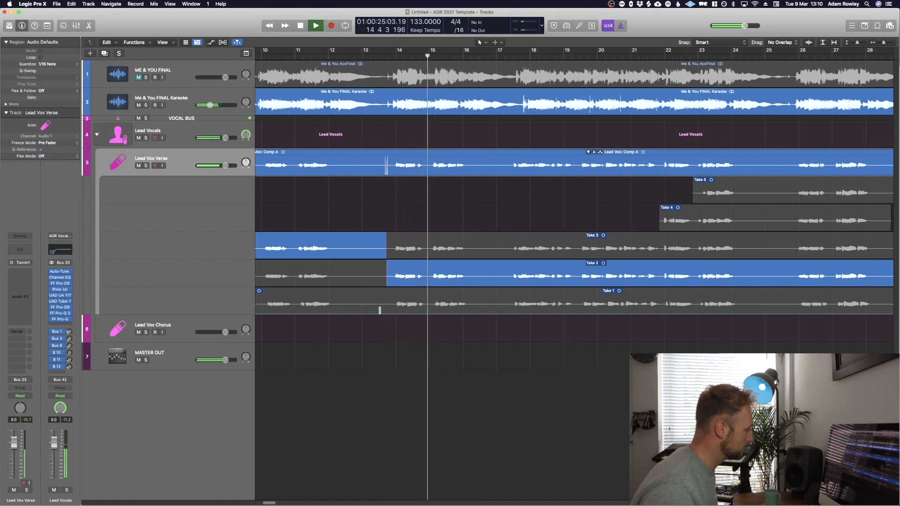
pyautogui.press('space')
pyautogui.click(434, 258)
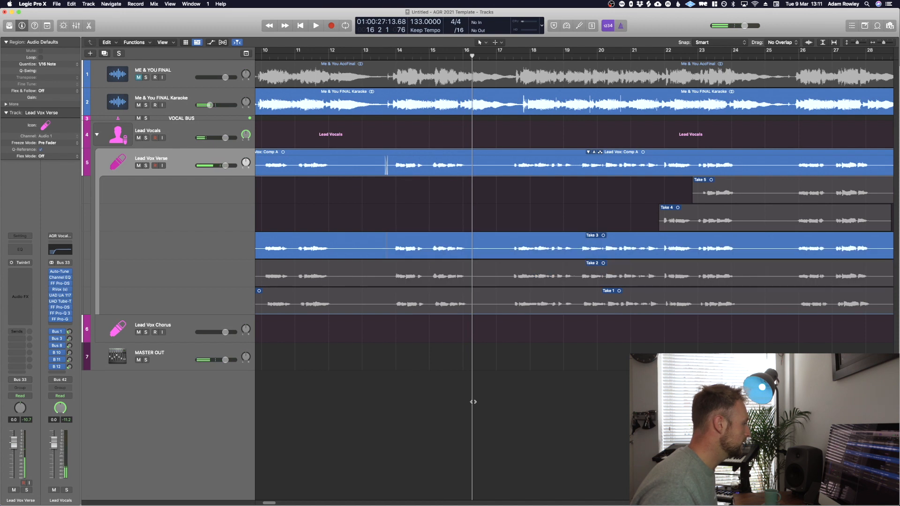
pyautogui.press('space')
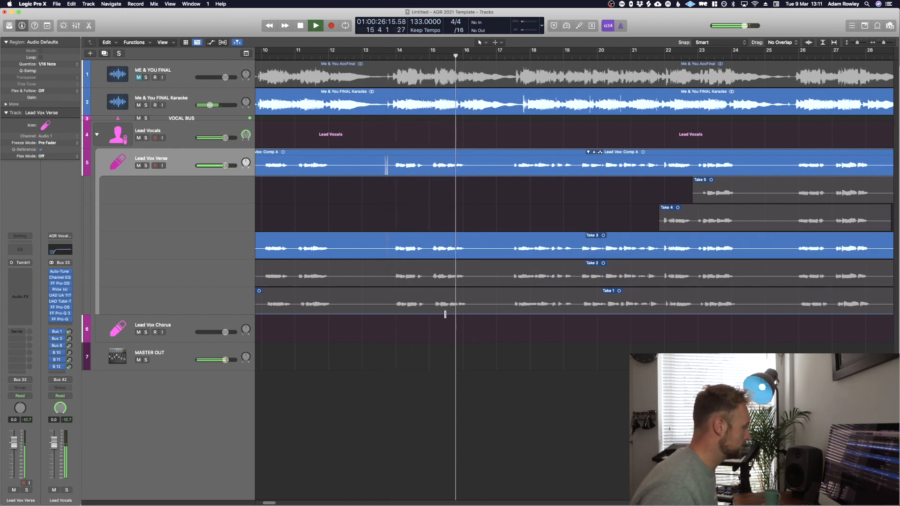
pyautogui.press('space')
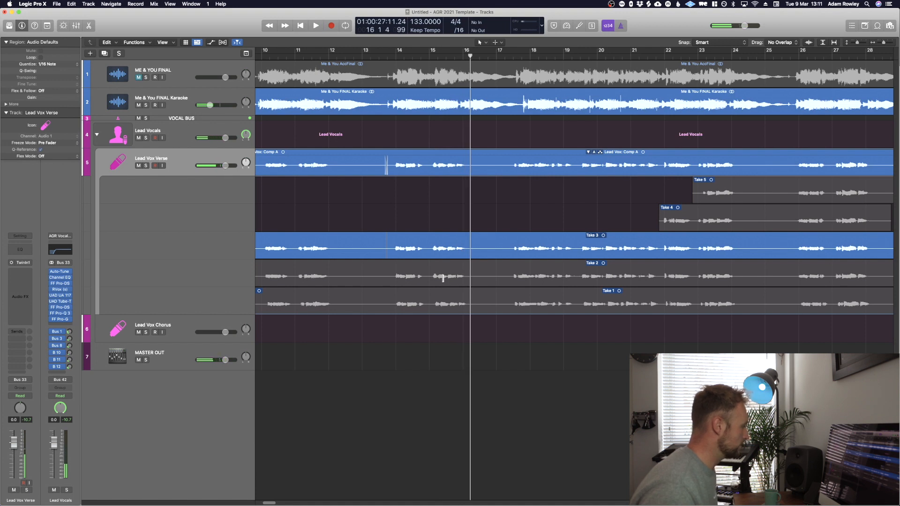
# Use Take 2 for the comp from about bar 13.6 onward and play back the second phrase
pyautogui.click(442, 279)
pyautogui.press('space')
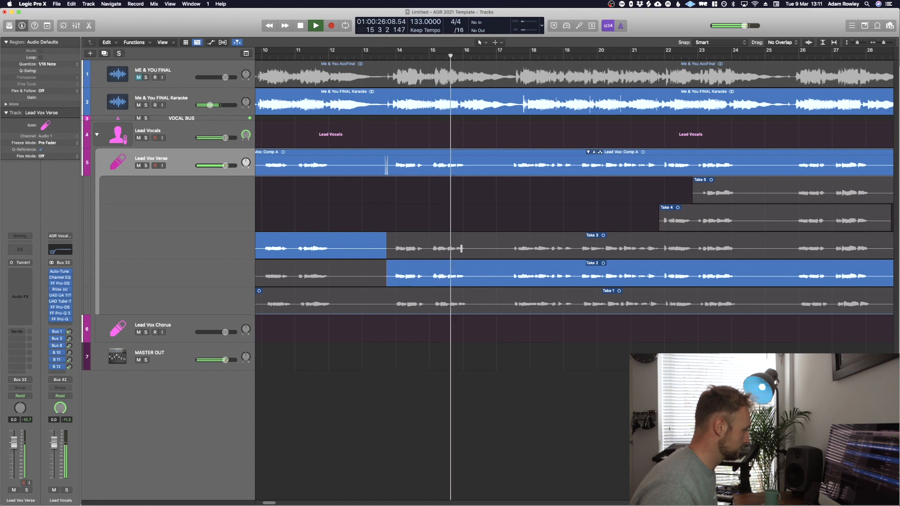
pyautogui.press('space')
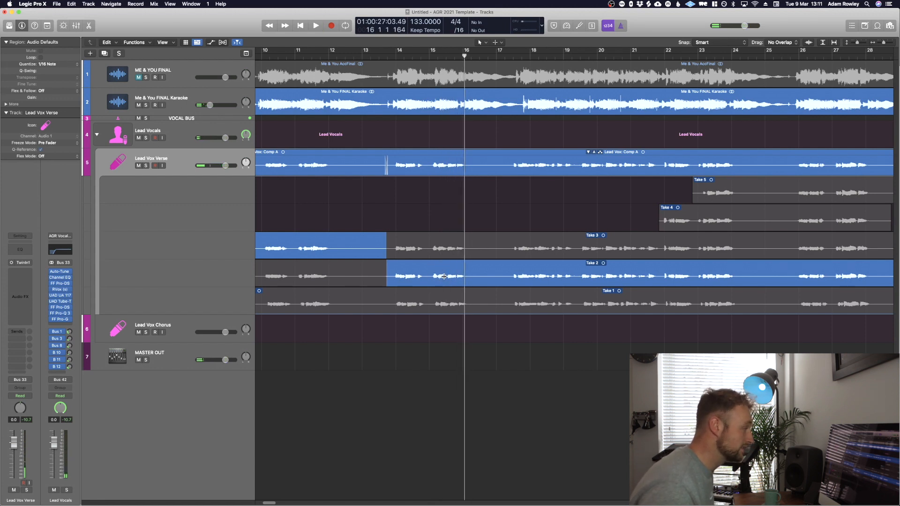
pyautogui.press('super+Left')
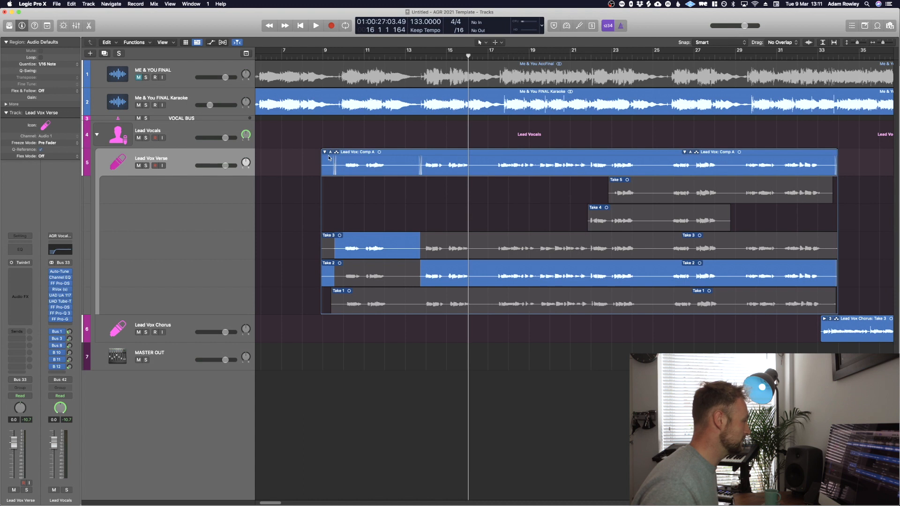
pyautogui.hotkey('ctrl', 'alt')
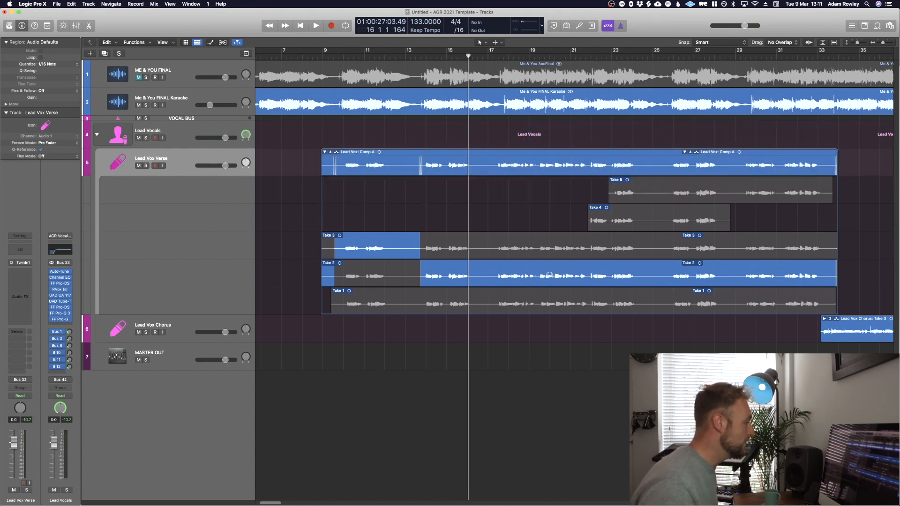
# Listen closely to the end of the second phrase in Take 2, from about beat 4 of bar 15
pyautogui.press('super+Right')
pyautogui.press('super+Right')
pyautogui.press('super+Right')
pyautogui.press('super+Right')
pyautogui.press('super+Right')
pyautogui.press('super+Right')
pyautogui.press('super+Right')
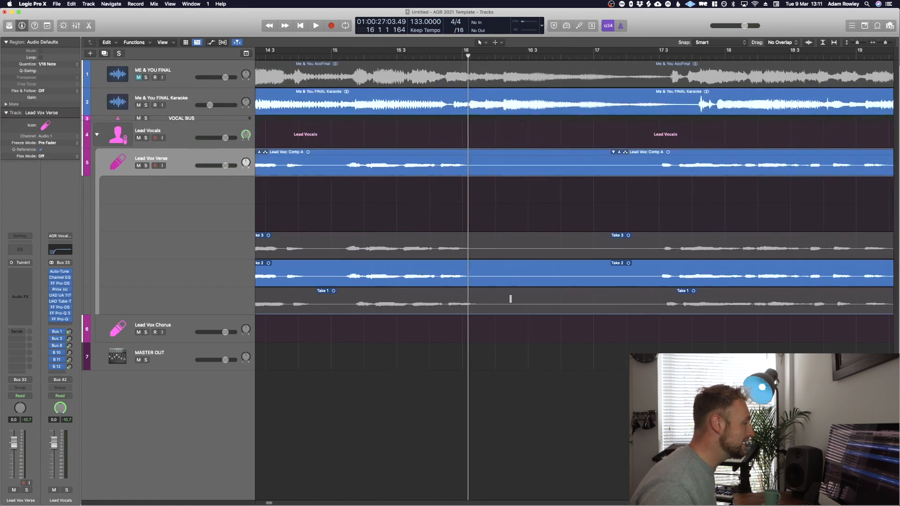
pyautogui.hscroll(-5, 510, 297)
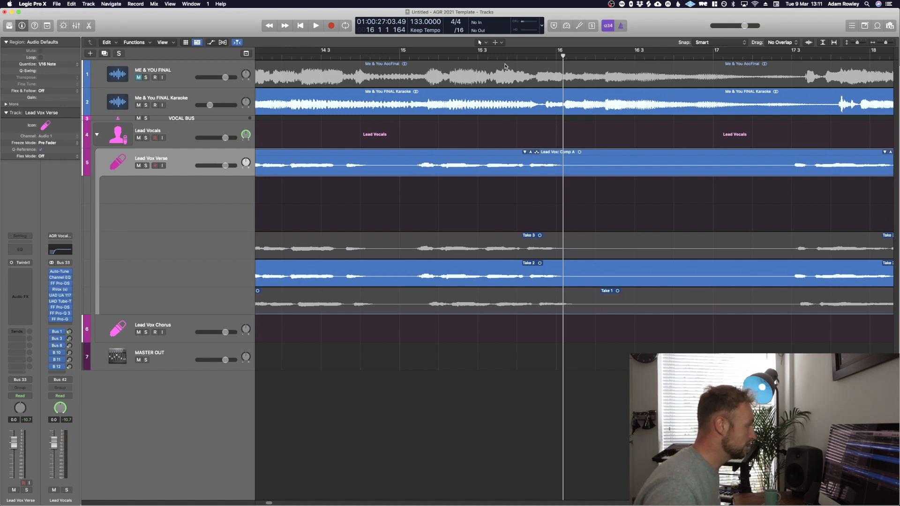
pyautogui.click(520, 55)
pyautogui.press('space')
pyautogui.press('space')
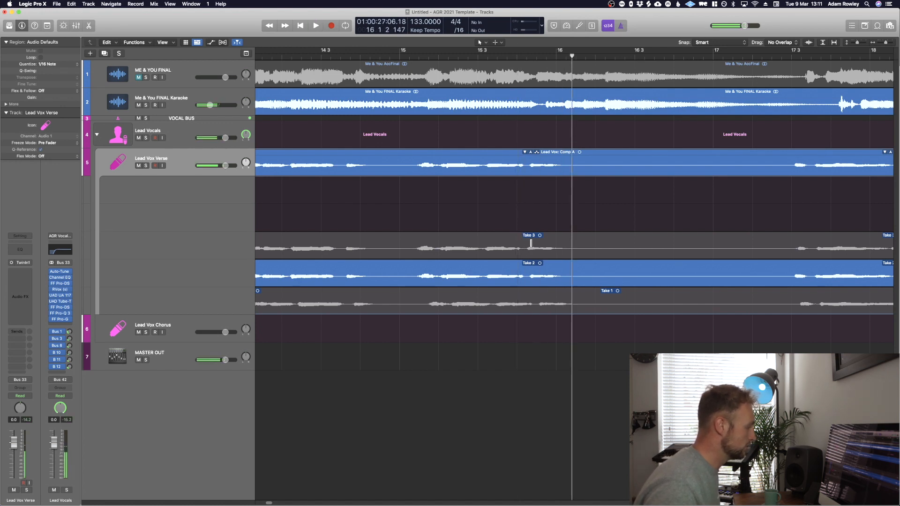
# Audition the end of the second phrase, from about beat 4 of bar 15, in Take 3 and then in Take 1
pyautogui.click(535, 248)
pyautogui.press('space')
pyautogui.click(540, 301)
pyautogui.press('space')
pyautogui.press('space')
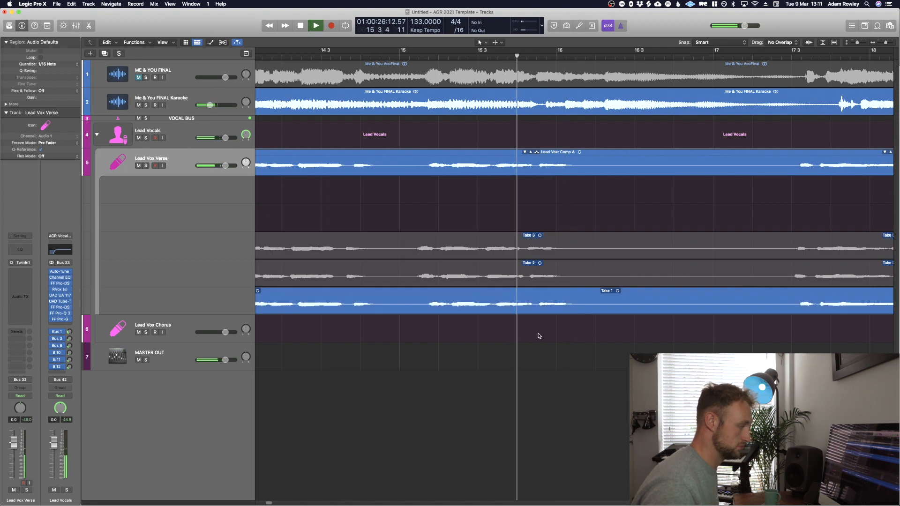
pyautogui.press('space')
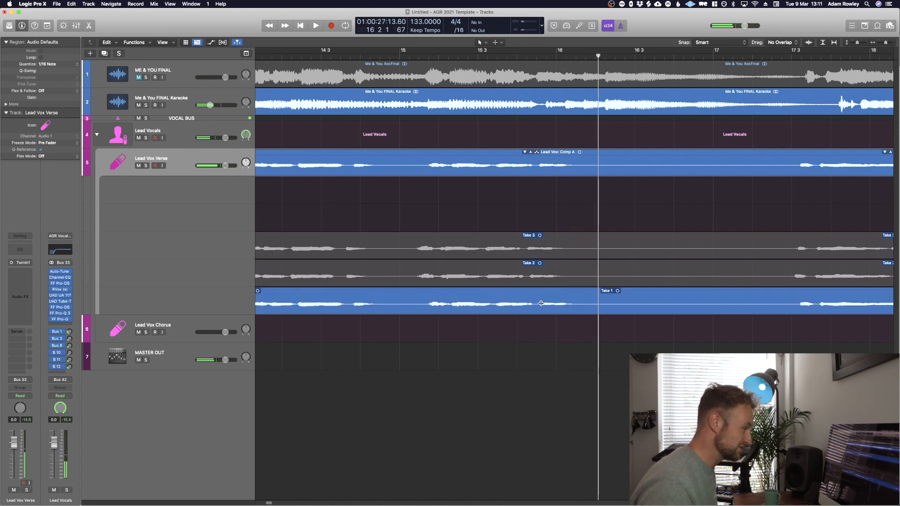
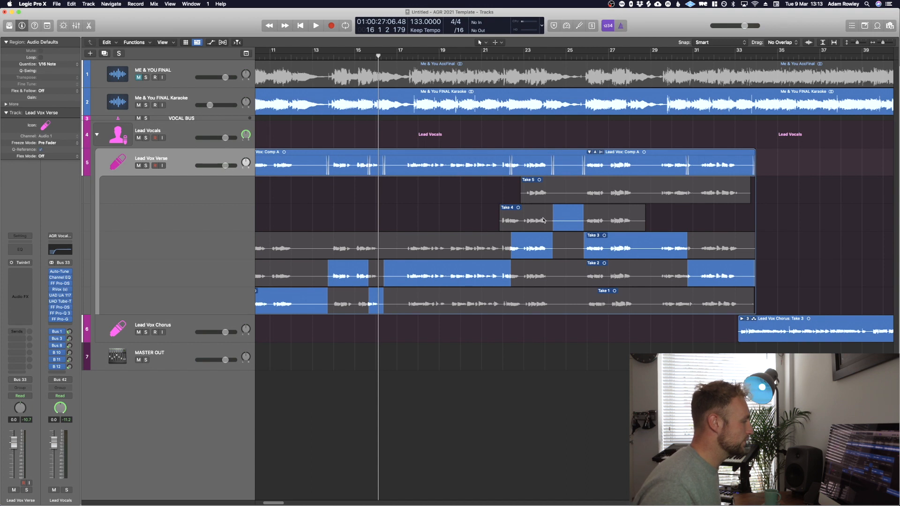
# Shift Take 1 slightly earlier, then use it for the second phrase from about bar 13.7 to 15.5
pyautogui.scroll(10, 404, 313)
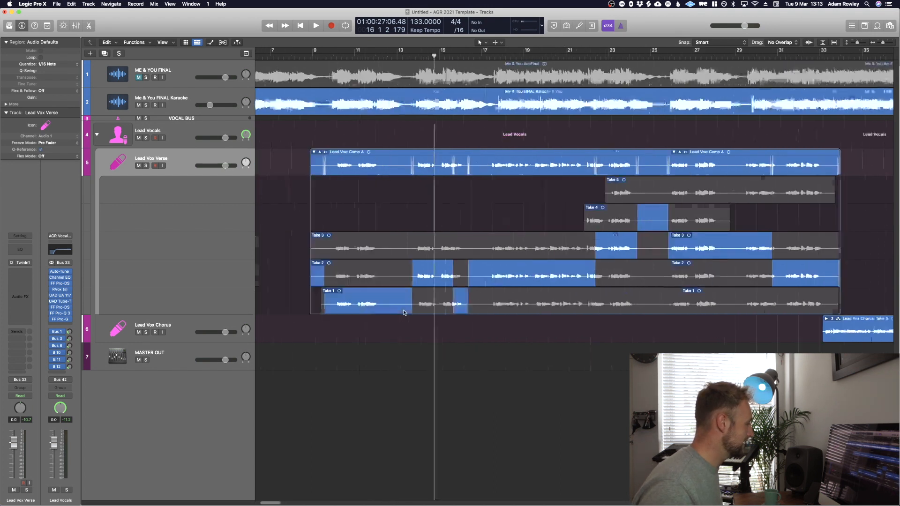
pyautogui.press('super+Right')
pyautogui.moveTo(457, 305); pyautogui.dragTo(453, 307)
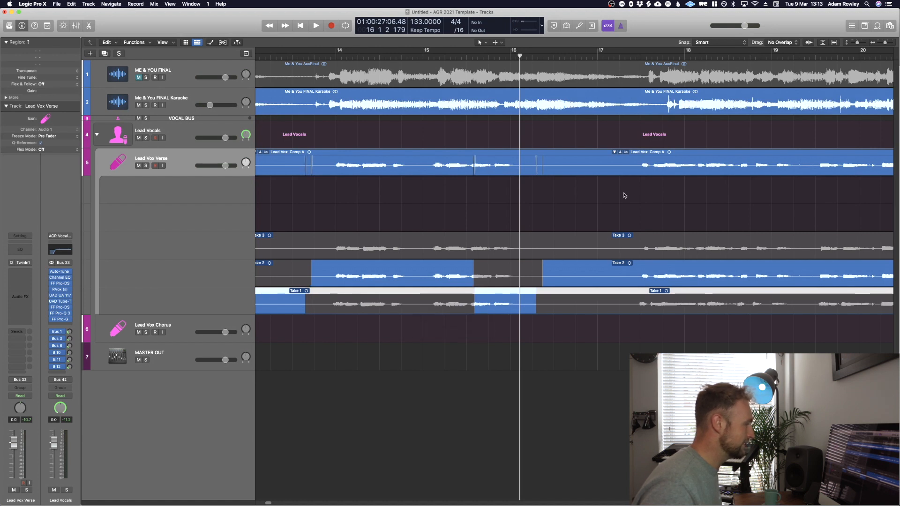
pyautogui.click(630, 153)
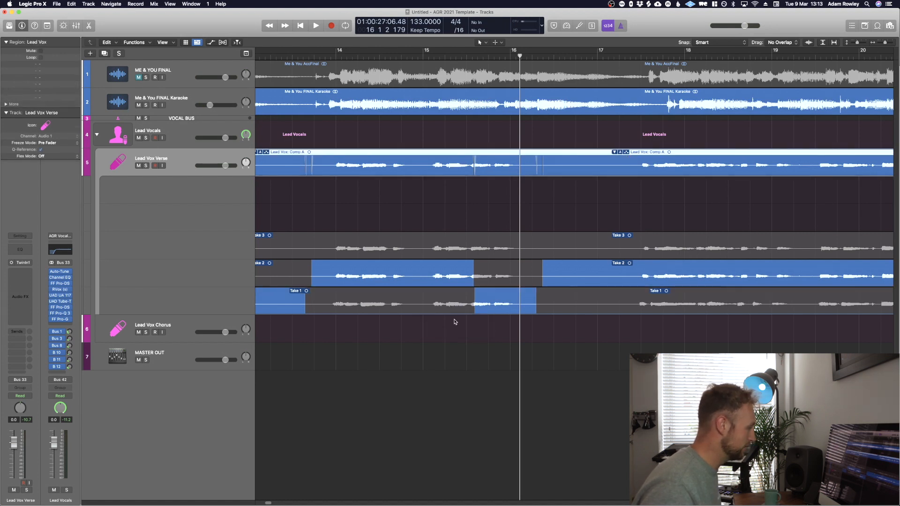
pyautogui.moveTo(470, 295); pyautogui.dragTo(311, 304)
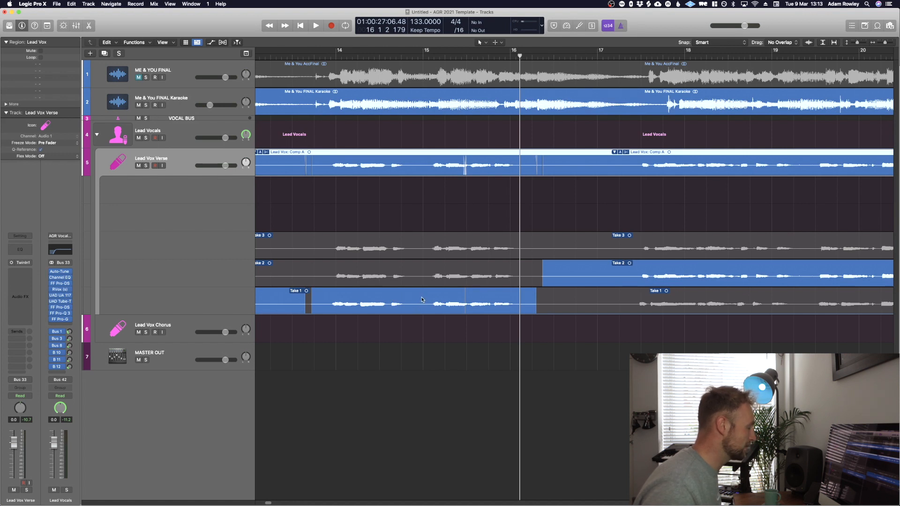
# Split Take 1 just before bar 15 and adjust the position of its second part
pyautogui.click(496, 42)
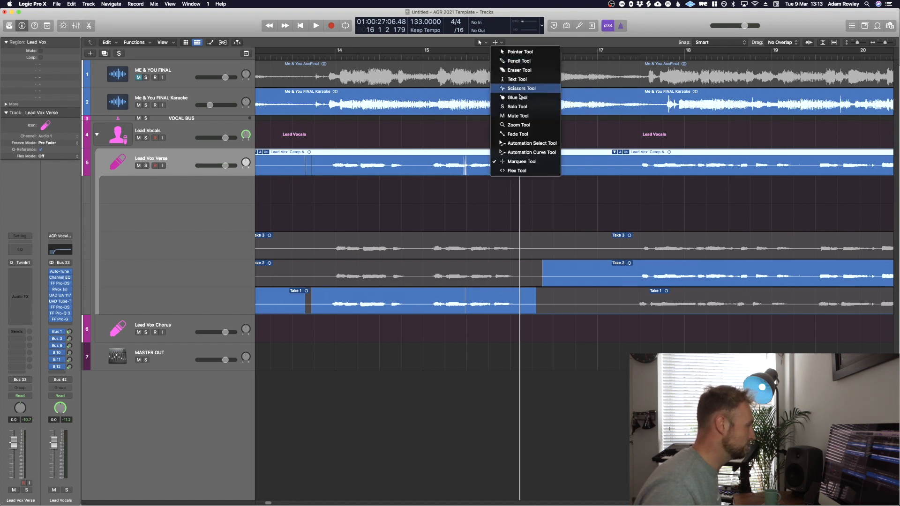
pyautogui.click(494, 188)
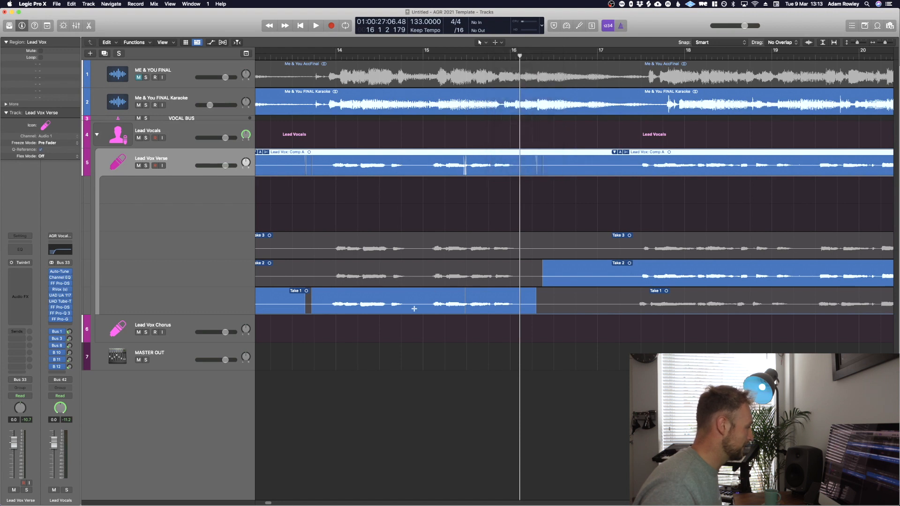
pyautogui.click(419, 294)
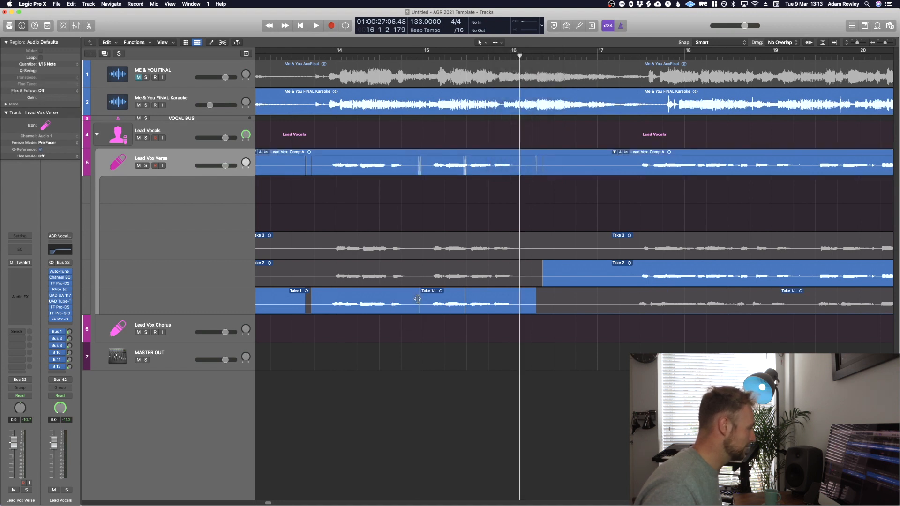
pyautogui.moveTo(446, 299)
pyautogui.mouseDown()
pyautogui.moveTo(448, 323)
pyautogui.moveTo(454, 298)
pyautogui.moveTo(464, 301)
pyautogui.mouseUp()
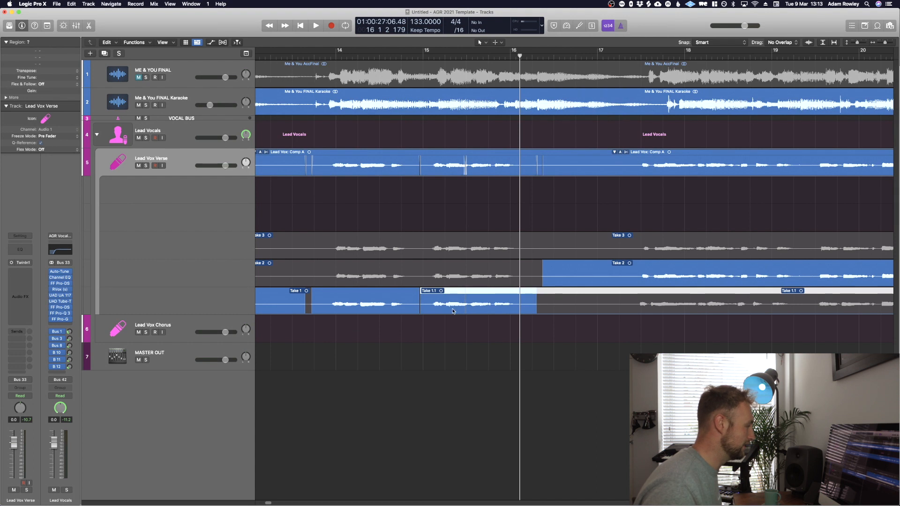
# Split Take 2 near bars 17 and 22 and move the middle part slightly later
pyautogui.scroll(-4, 537, 332)
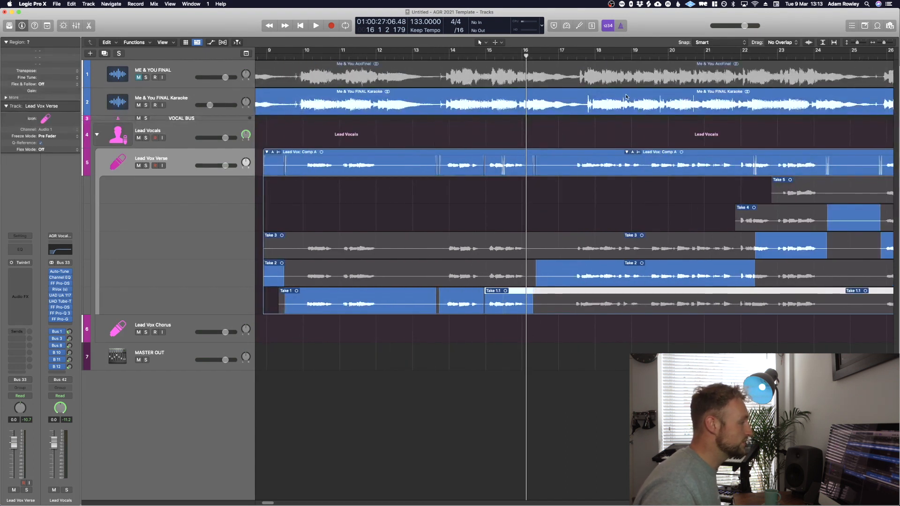
pyautogui.click(620, 277)
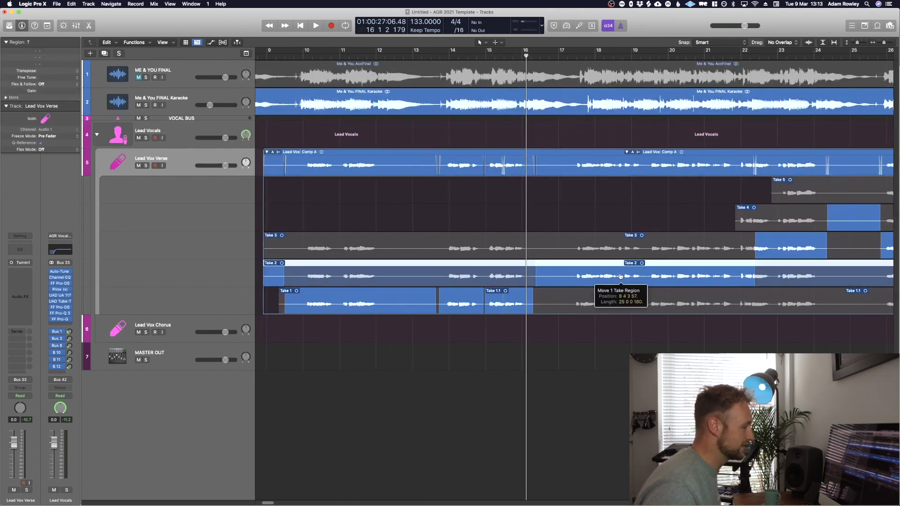
pyautogui.click(572, 277)
pyautogui.press('super+z')
pyautogui.click(732, 271)
pyautogui.click(570, 276)
pyautogui.moveTo(620, 275); pyautogui.dragTo(619, 276)
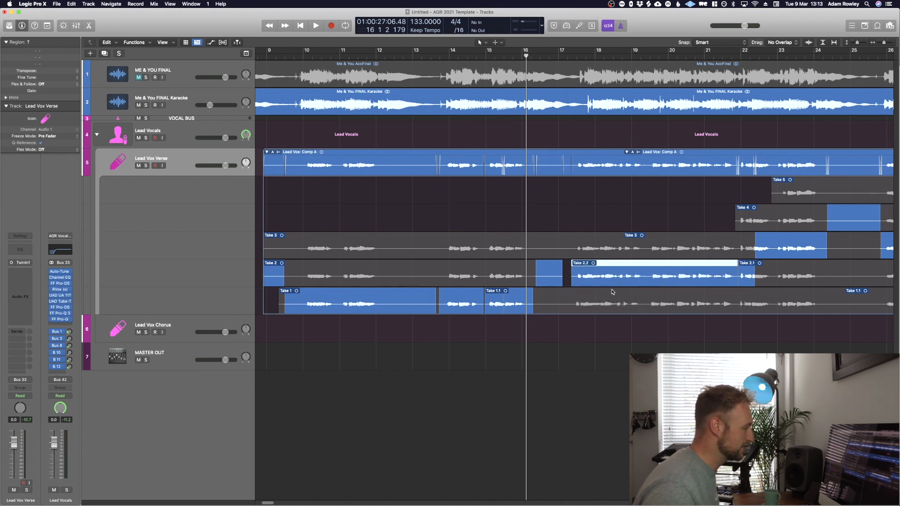
# Cut the verse take folder at about bar 30 and delete everything after the cut
pyautogui.hscroll(10, 618, 361)
pyautogui.hscroll(2, 618, 361)
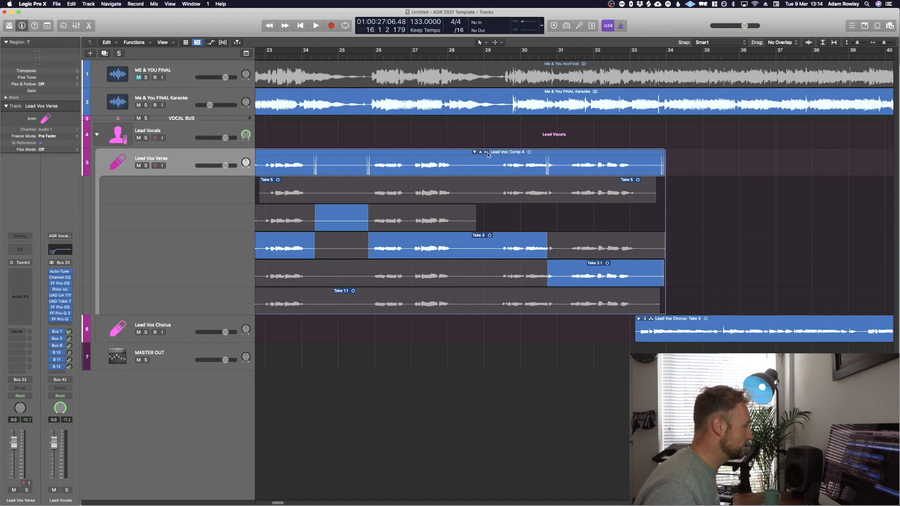
pyautogui.click(528, 163)
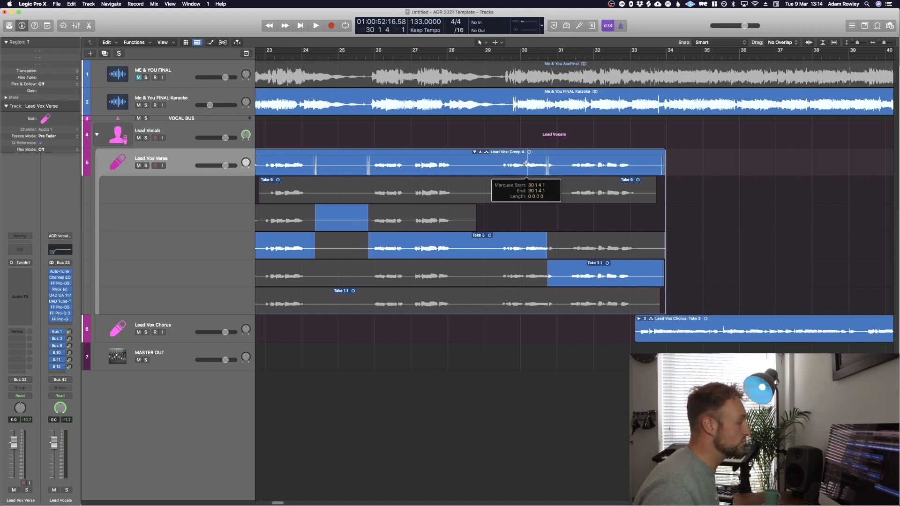
pyautogui.press('Delete')
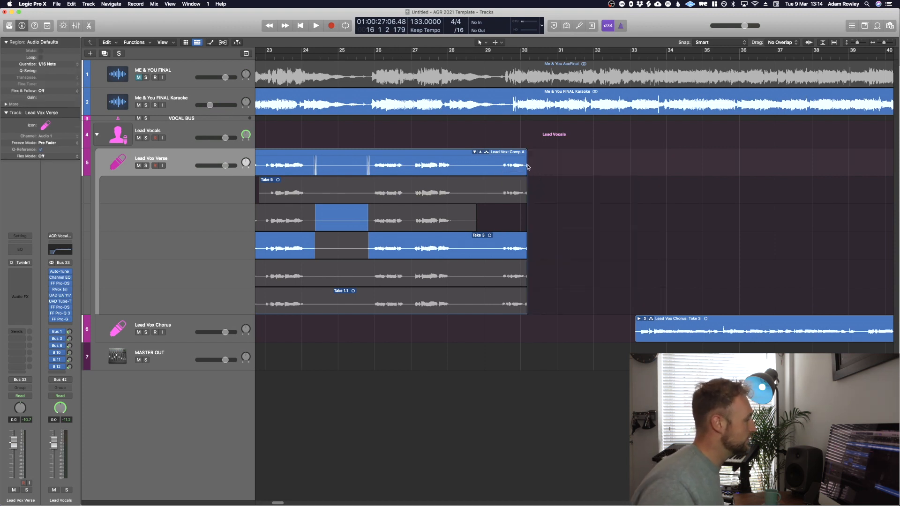
# Extend the verse take folder to about bar 34 and lengthen Take 3, Take 2.1, Take 1.1 and Take 5 to their full recordings
pyautogui.moveTo(528, 168); pyautogui.dragTo(679, 180)
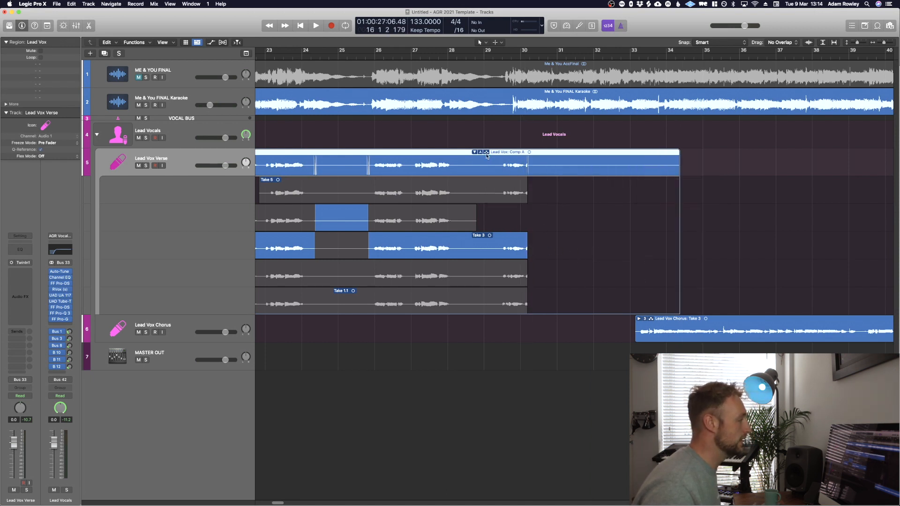
pyautogui.moveTo(526, 250); pyautogui.dragTo(760, 249)
pyautogui.moveTo(528, 280); pyautogui.dragTo(665, 276)
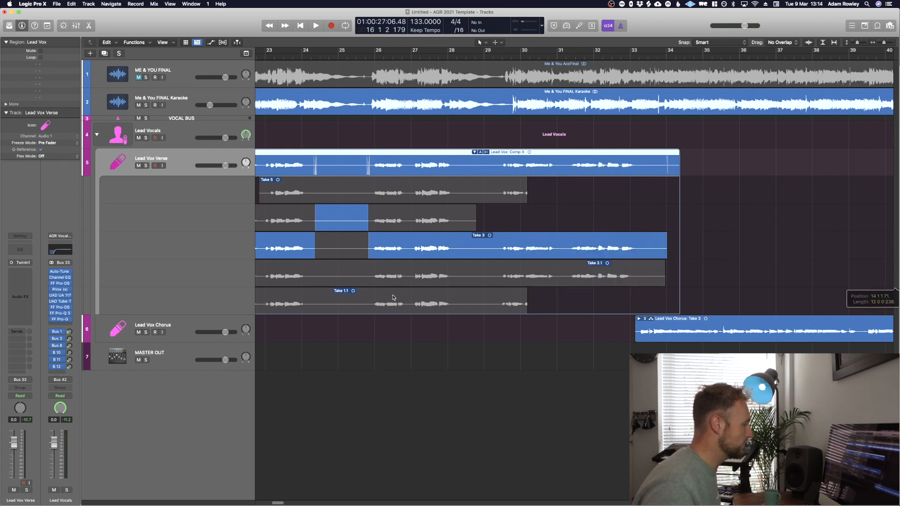
pyautogui.click(522, 317)
pyautogui.moveTo(526, 309); pyautogui.dragTo(663, 307)
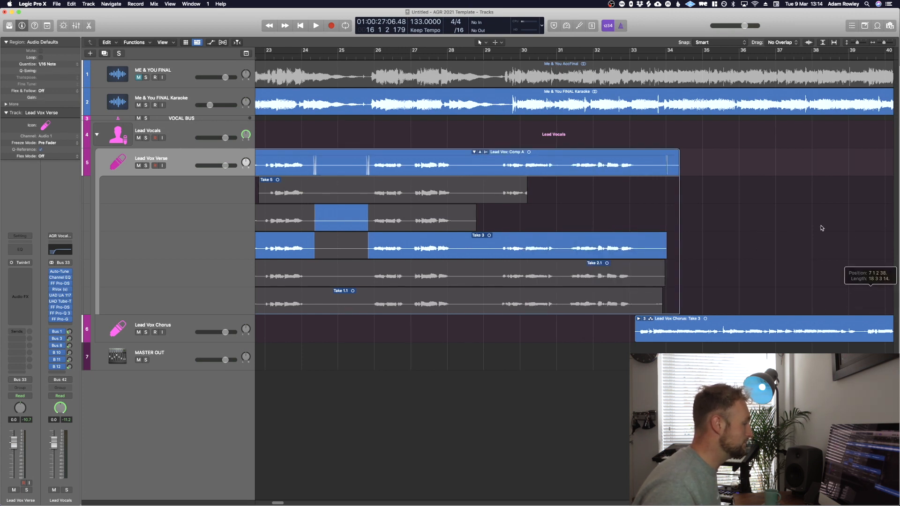
pyautogui.moveTo(526, 198); pyautogui.dragTo(658, 198)
# Collapse the verse take folder and expand the Lead Vox Chorus take folder
pyautogui.hscroll(-10, 473, 162)
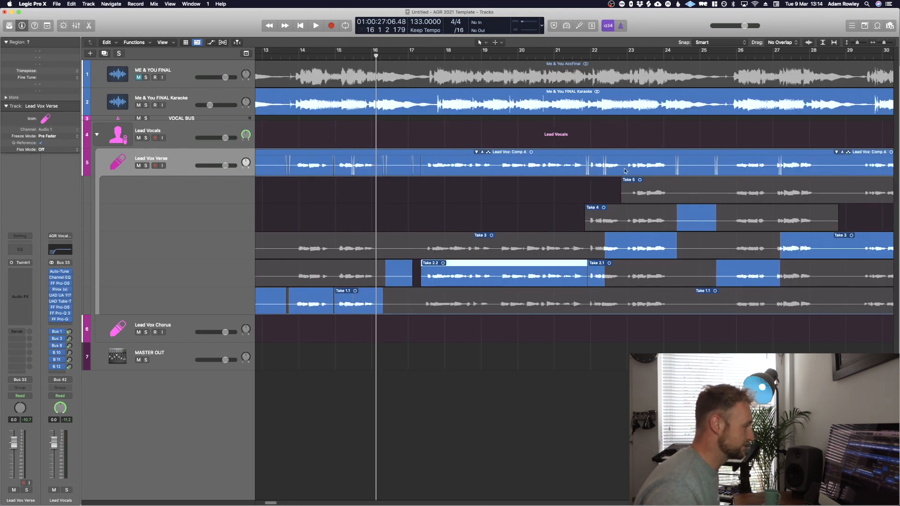
pyautogui.hscroll(-5, 710, 171)
pyautogui.click(680, 153)
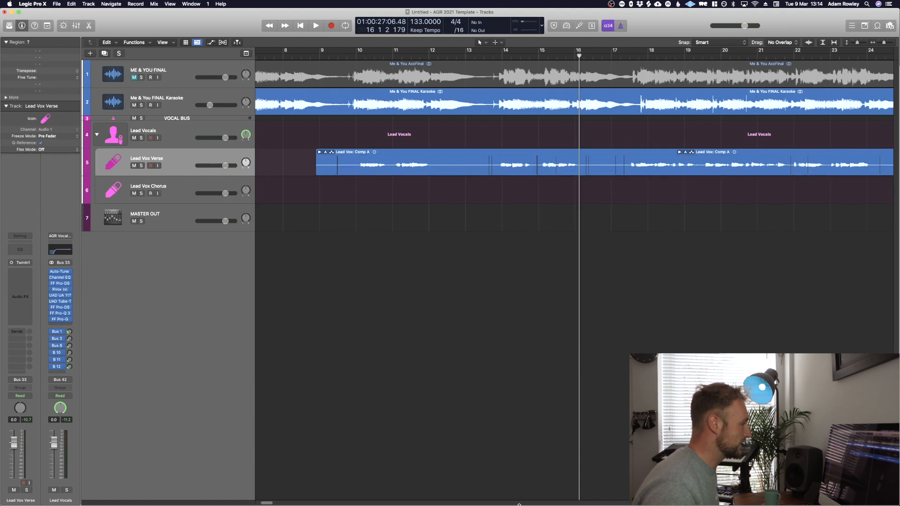
pyautogui.hscroll(6, 657, 192)
pyautogui.hscroll(5, 598, 252)
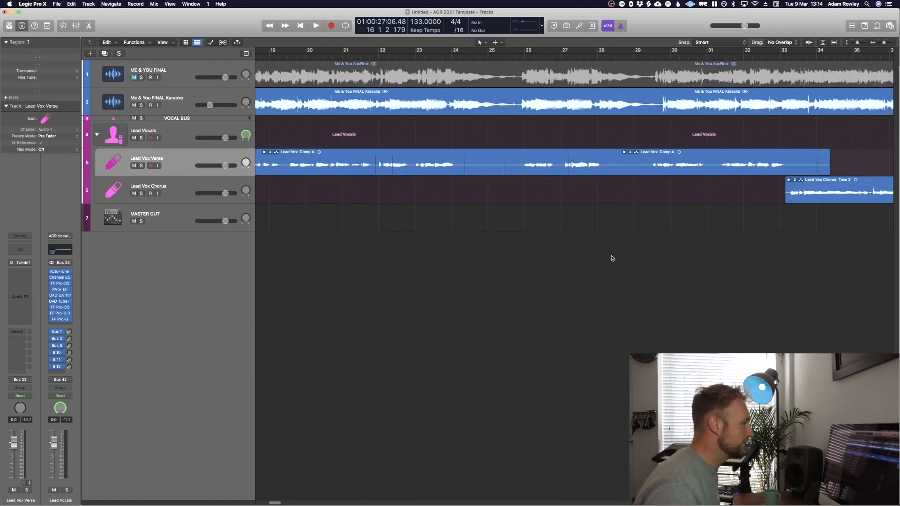
pyautogui.hscroll(13, 271, 500)
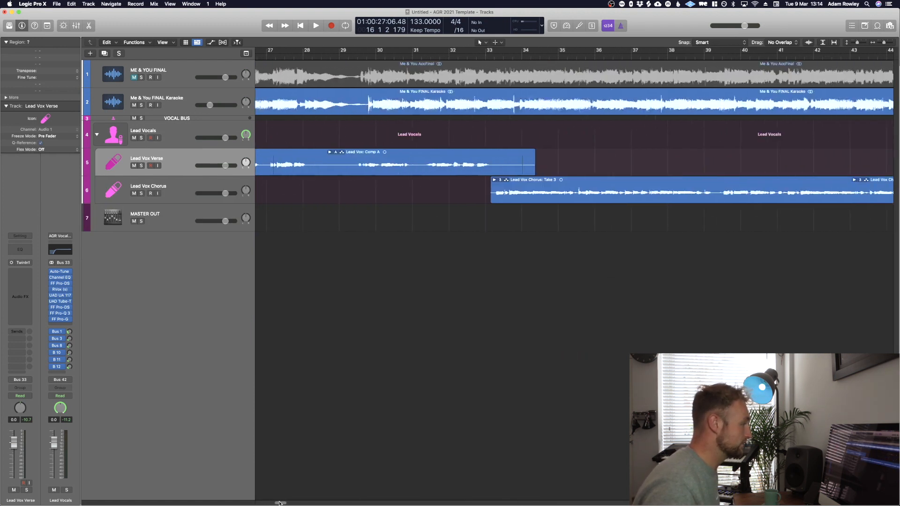
pyautogui.click(323, 180)
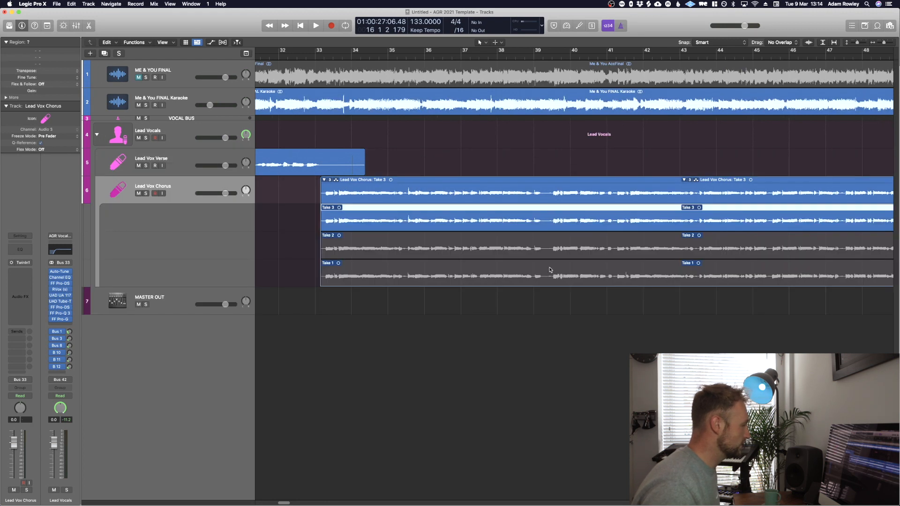
# Comp the chorus with Take 2 from about bar 39 to 43.5 and Take 1 for the rest, and collapse the folder
pyautogui.hscroll(2, 277, 502)
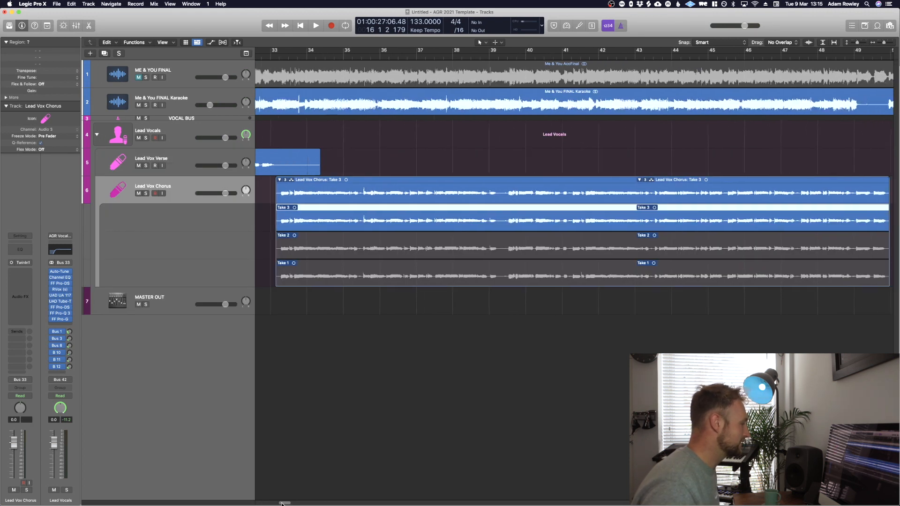
pyautogui.moveTo(486, 247); pyautogui.dragTo(640, 259)
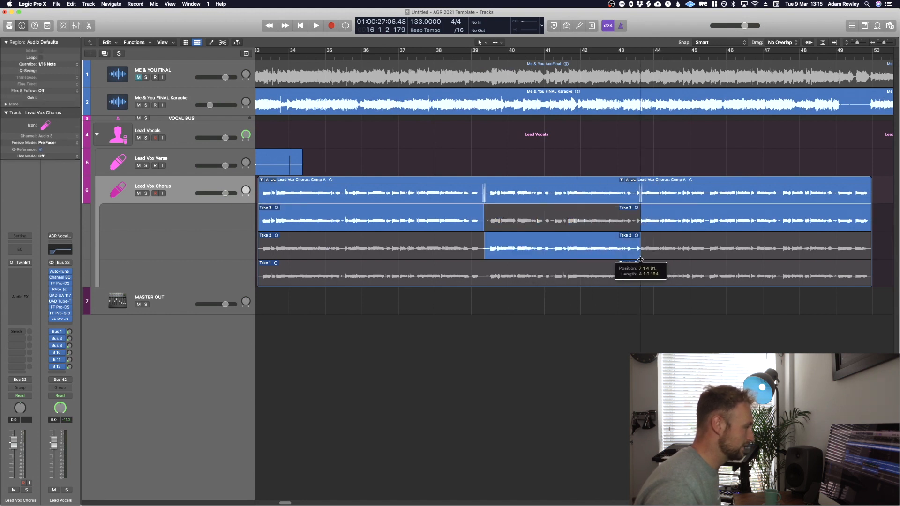
pyautogui.click(646, 274)
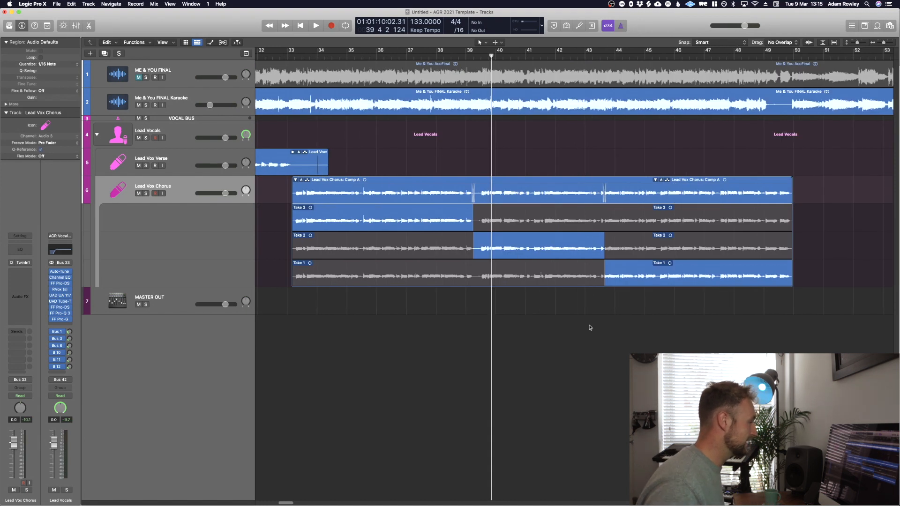
pyautogui.click(656, 181)
pyautogui.click(691, 183)
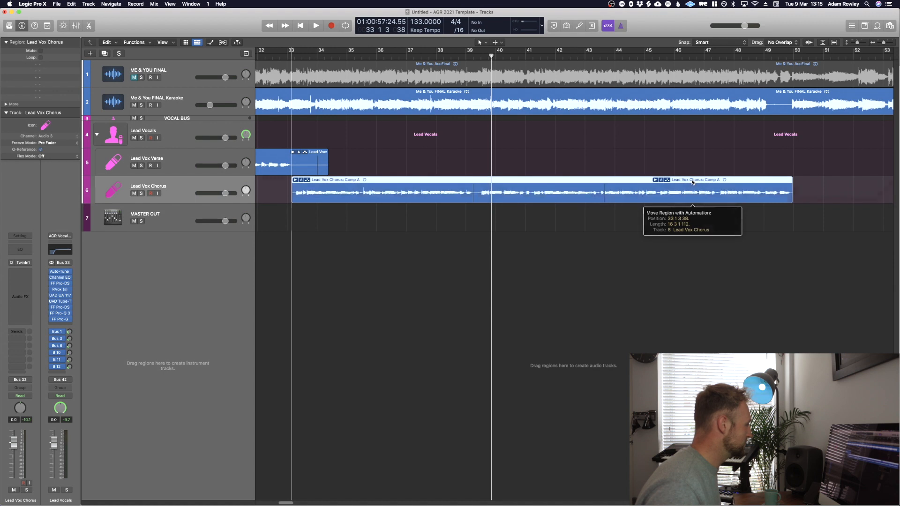
# Try splitting the chorus comp at about bar 44 and shifting the second part earlier, and undo both edits
pyautogui.click(794, 198)
pyautogui.hscroll(2, 788, 196)
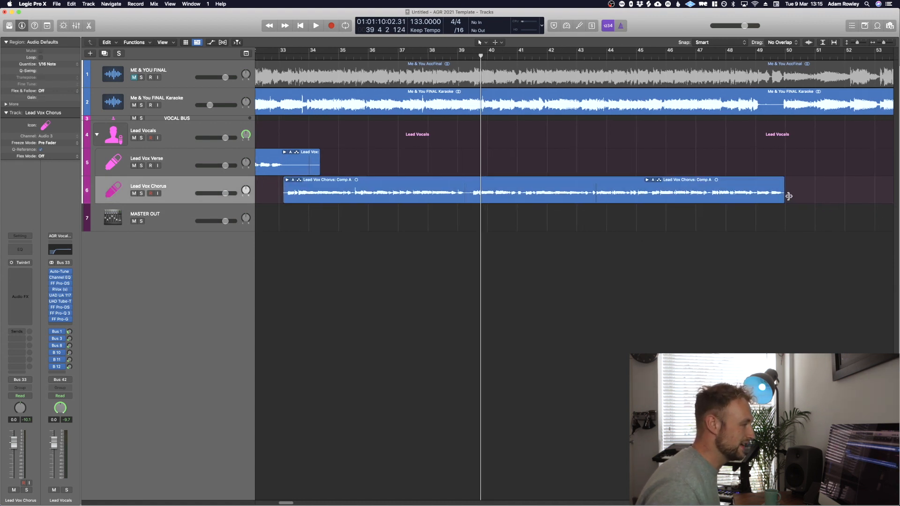
pyautogui.hscroll(-6, 731, 206)
pyautogui.hscroll(5, 722, 207)
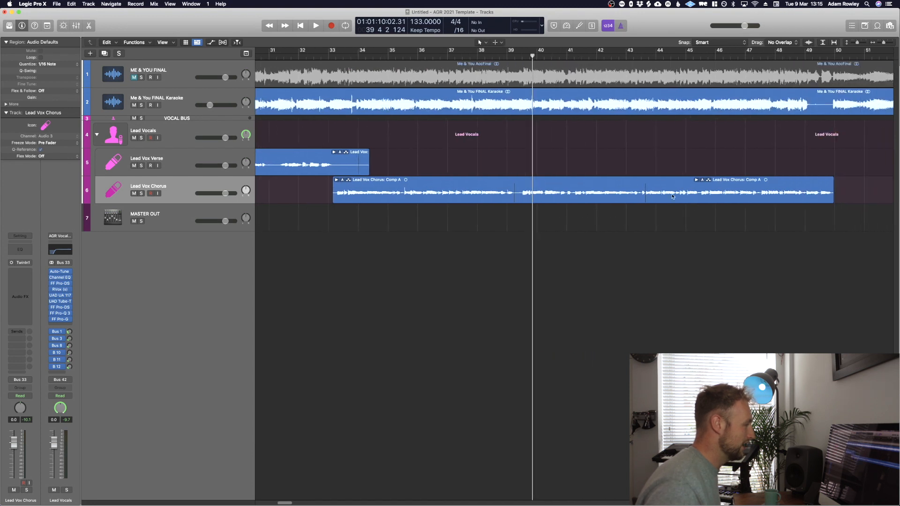
pyautogui.keyDown('super'); pyautogui.doubleClick(657, 199); pyautogui.keyUp('super')
pyautogui.moveTo(657, 199); pyautogui.dragTo(599, 200)
pyautogui.press('super+z')
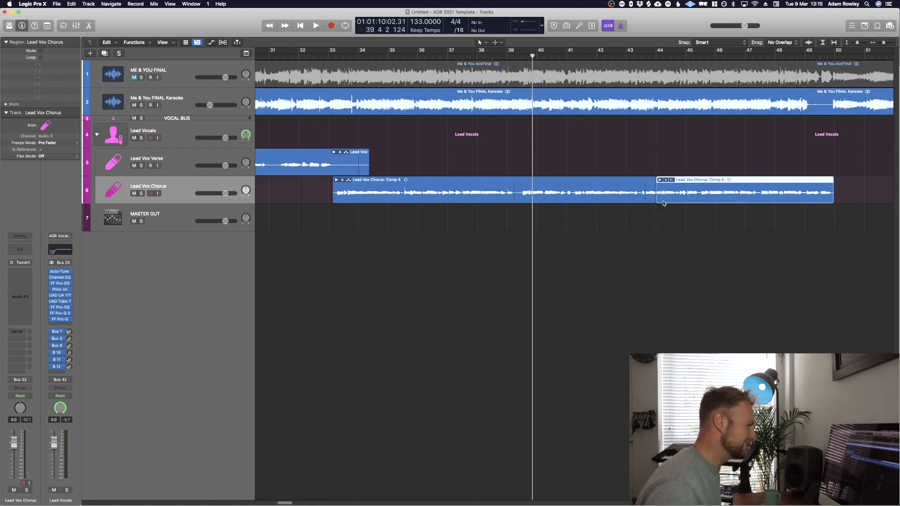
pyautogui.press('super+z')
# Flatten and merge Comp A of the Lead Vox Chorus into a single audio region
pyautogui.click(616, 216)
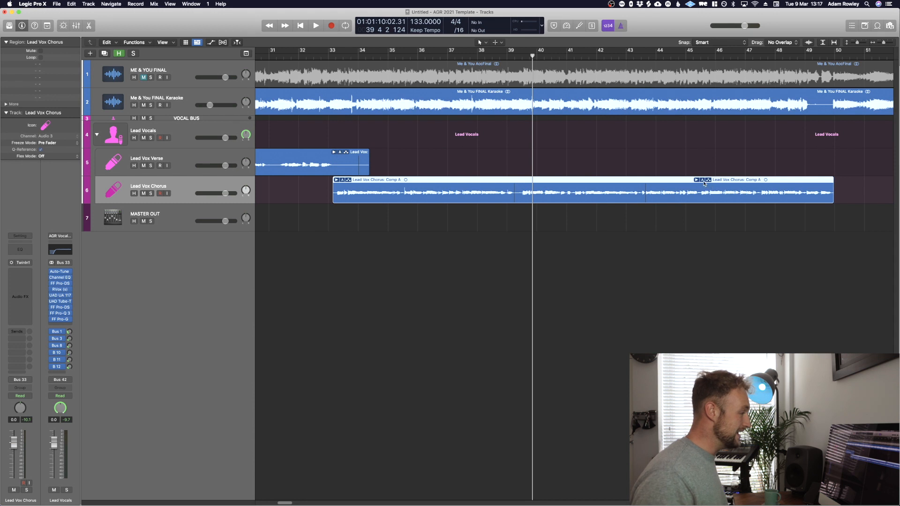
pyautogui.click(703, 181)
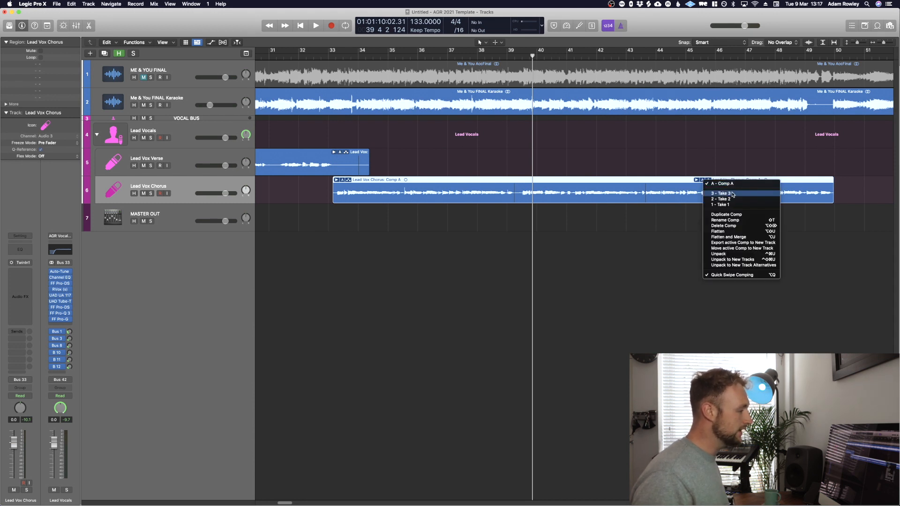
pyautogui.click(752, 238)
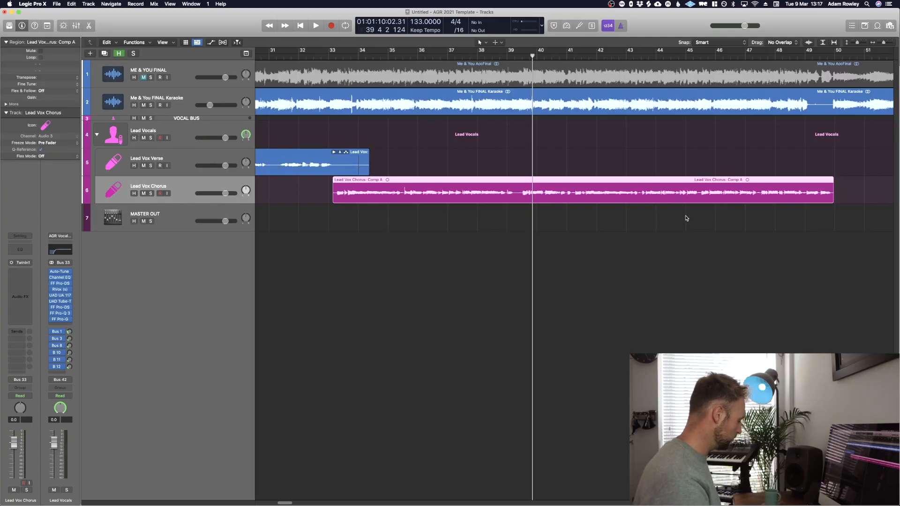
# Undo the flatten and merge of the Lead Vox Chorus comp to restore its take folder
pyautogui.press('super+z')
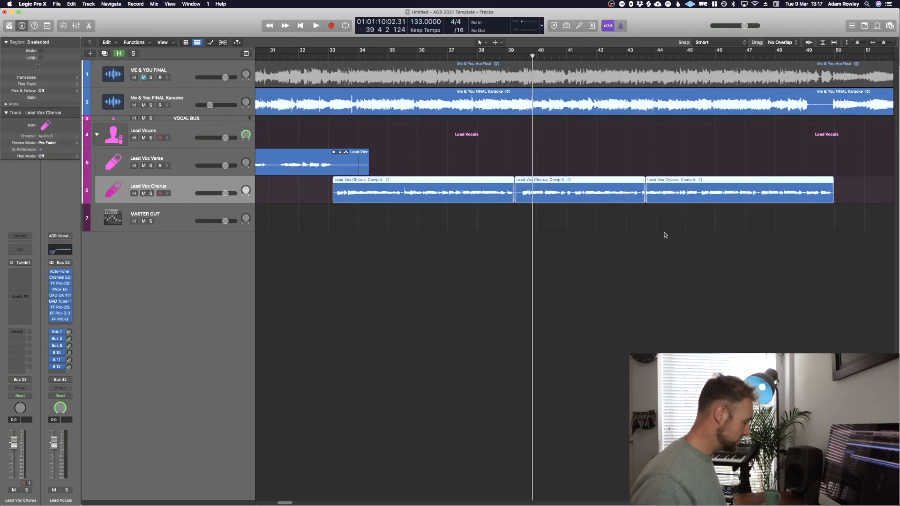
pyautogui.press('super+j')
pyautogui.moveTo(296, 194); pyautogui.dragTo(619, 209)
pyautogui.moveTo(654, 162); pyautogui.dragTo(649, 203)
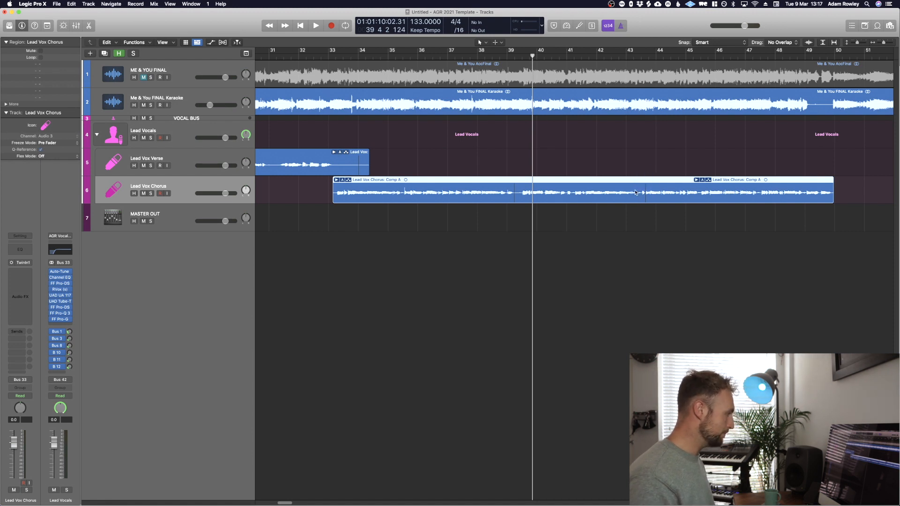
# Bounce the Lead Vox Chorus comp in place to a new track, muting the source and bypassing effect plug-ins
pyautogui.hotkey('ctrl', 'b')
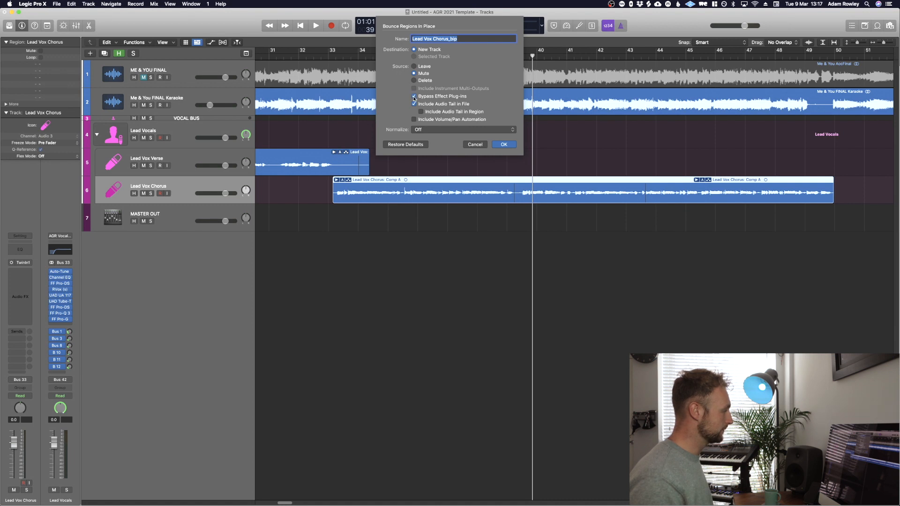
pyautogui.click(504, 145)
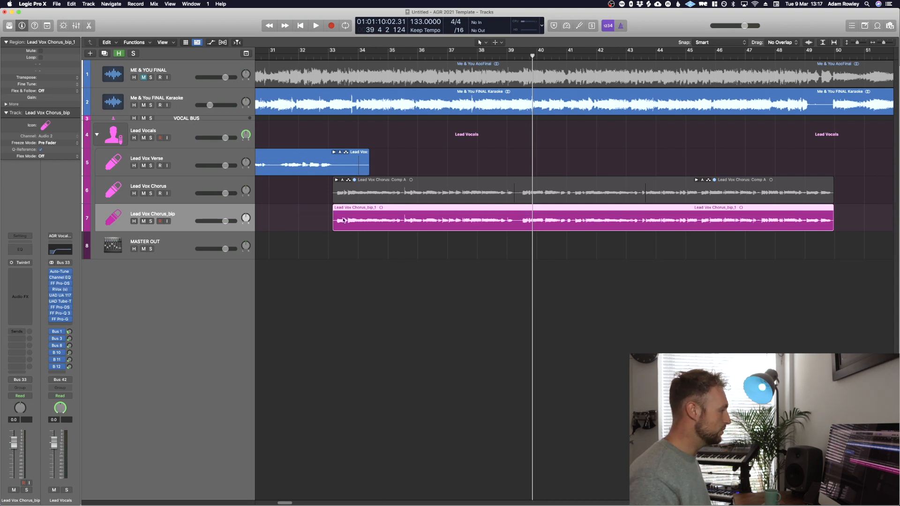
pyautogui.click(532, 196)
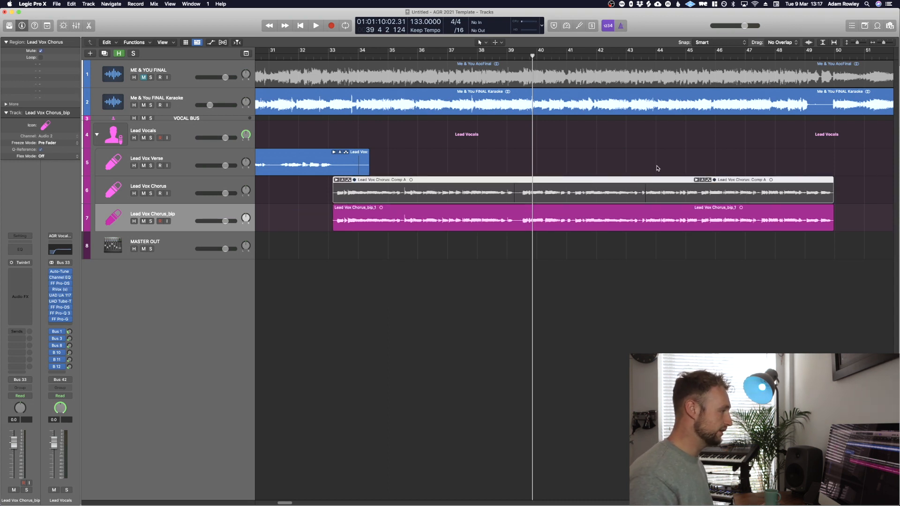
pyautogui.click(708, 209)
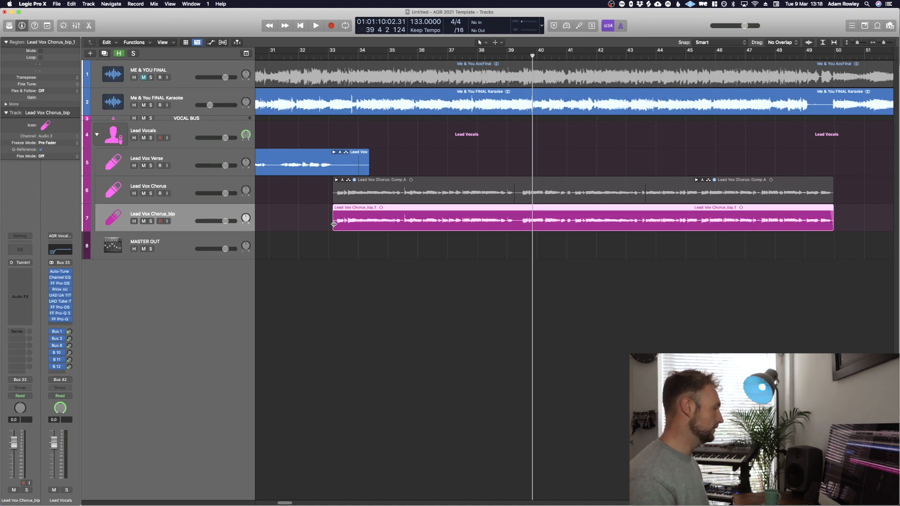
# Split the bounced chorus region at about bar 36, crossfade the split, and fade the region's start and end
pyautogui.click(430, 221)
pyautogui.click(503, 221)
pyautogui.click(503, 244)
pyautogui.moveTo(500, 224); pyautogui.dragTo(431, 228)
pyautogui.click(420, 262)
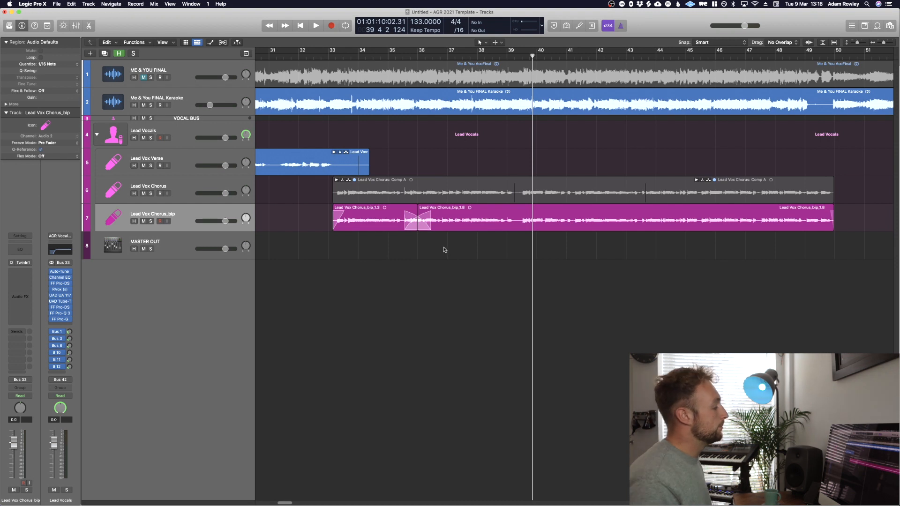
# Mark the original Lead Vox Chorus track as hidden and remove it from view
pyautogui.click(392, 193)
pyautogui.click(213, 189)
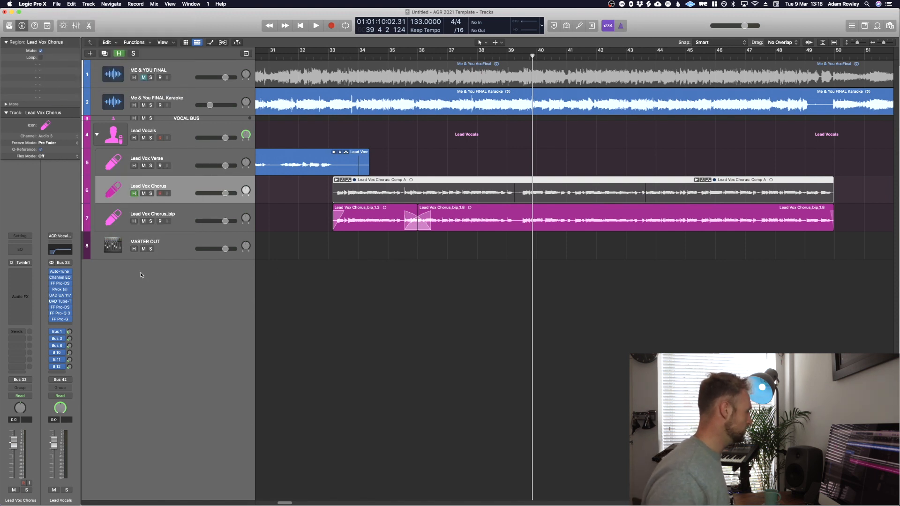
pyautogui.press('h')
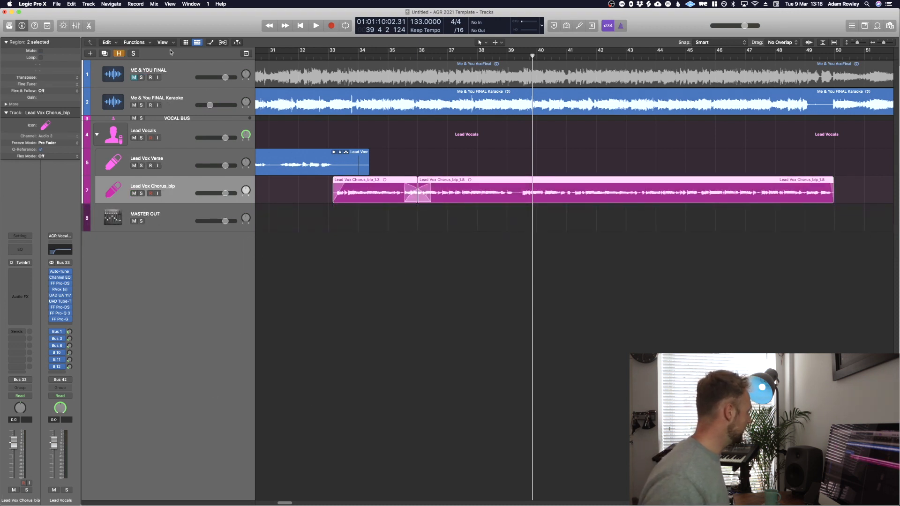
# Toggle the display of hidden tracks several times, ending with the original chorus track out of view
pyautogui.click(119, 53)
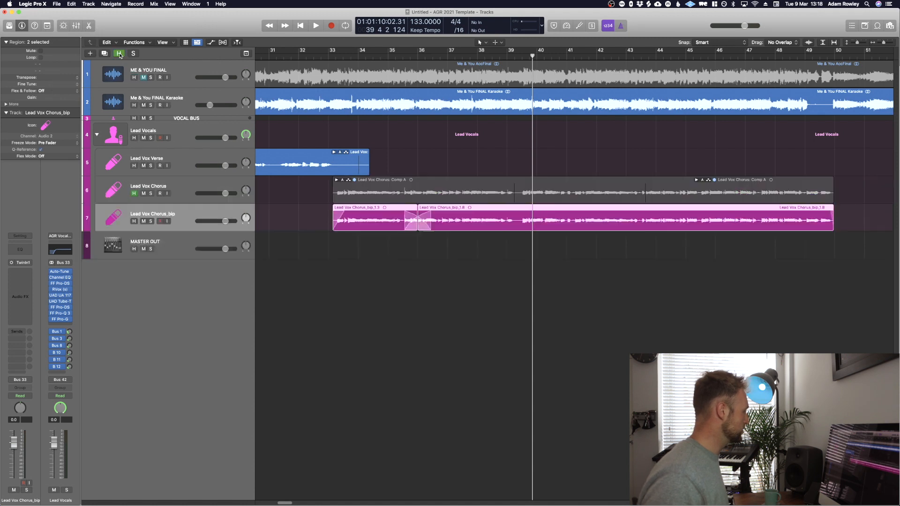
pyautogui.click(119, 54)
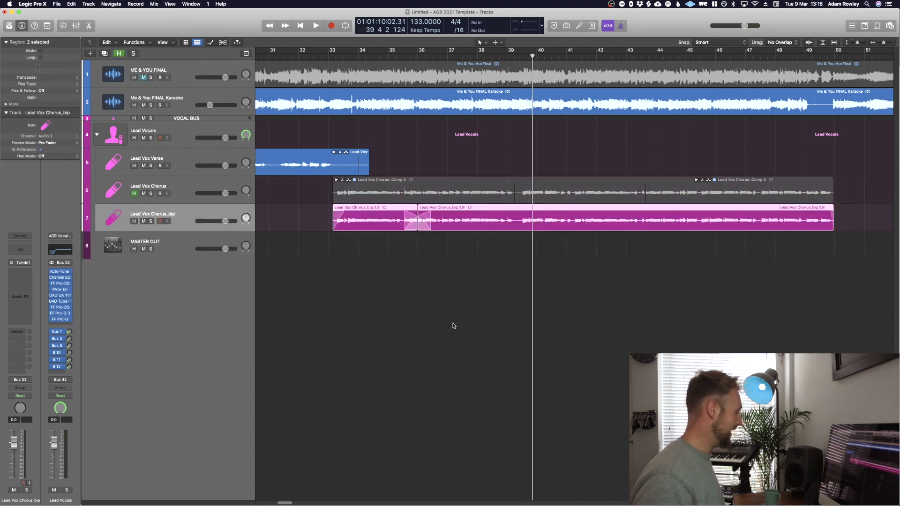
pyautogui.press('h')
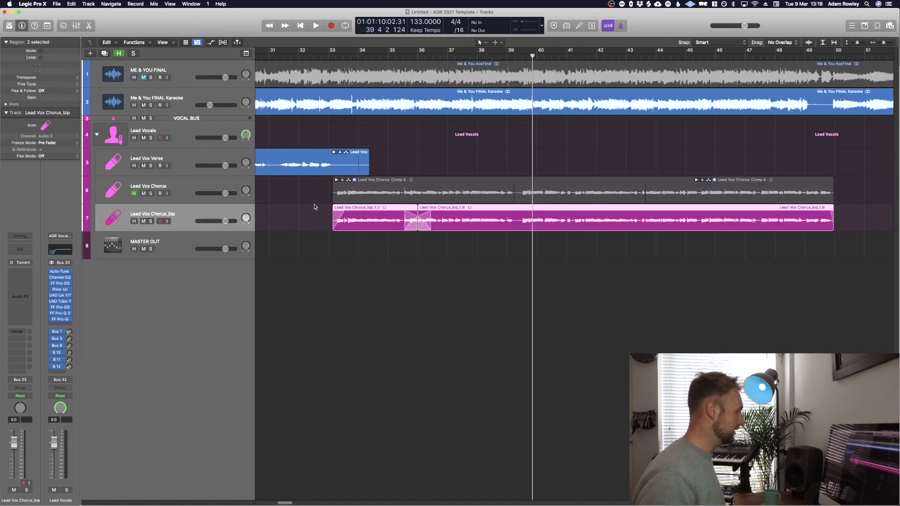
pyautogui.press('h')
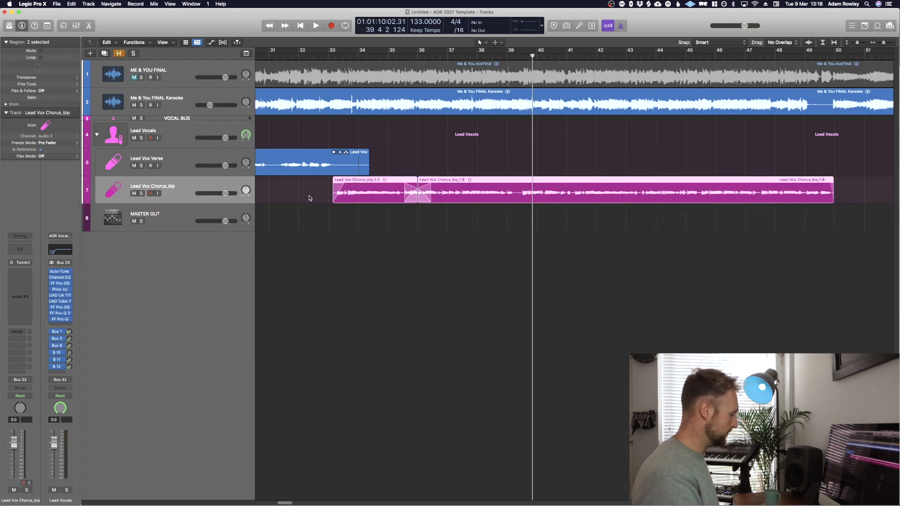
pyautogui.press('h')
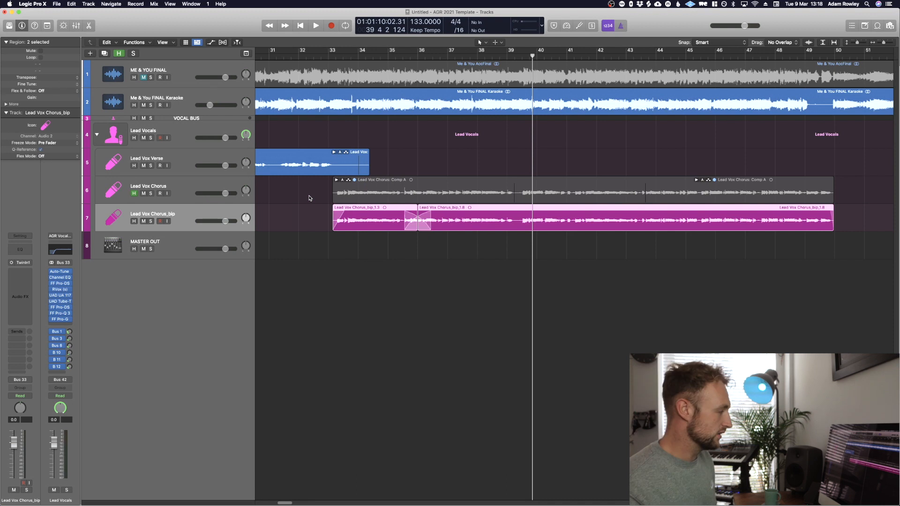
pyautogui.press('h')
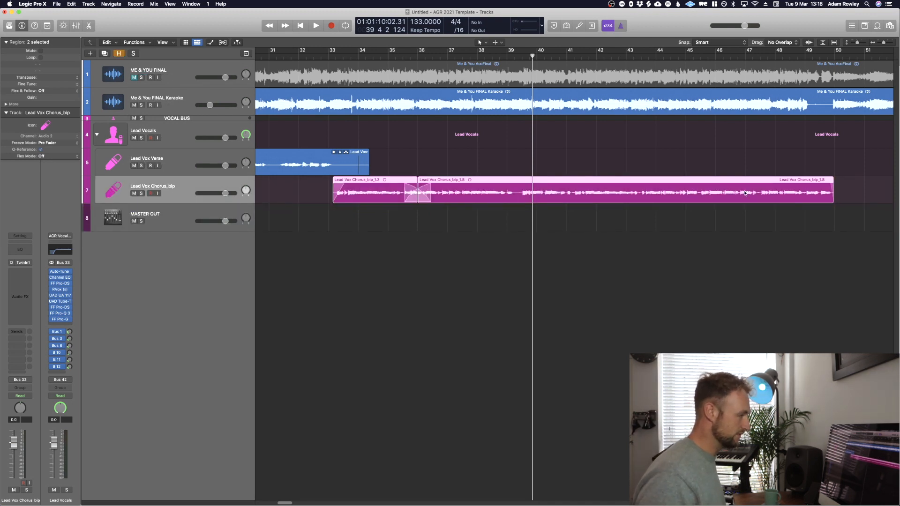
# Audition the bounced chorus from about bar 46.5, then show the hidden track and expand its take folder
pyautogui.click(736, 53)
pyautogui.press('space')
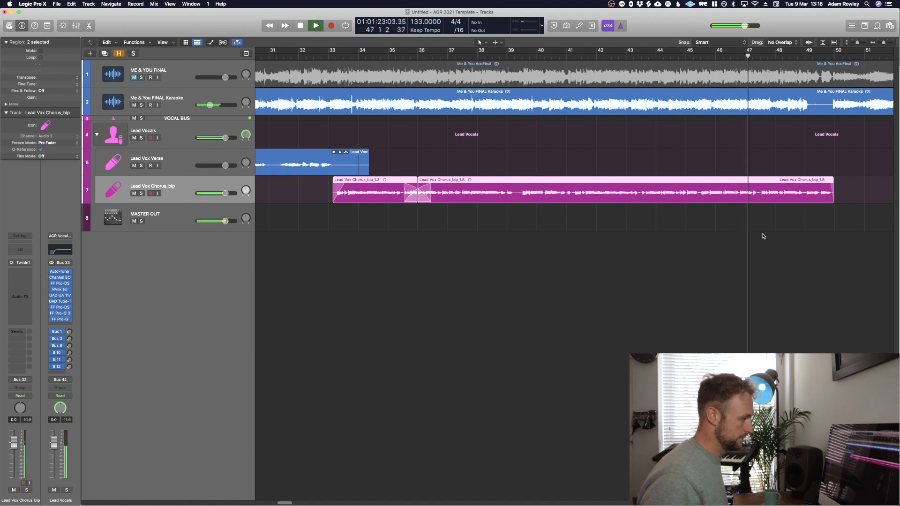
pyautogui.press('space')
pyautogui.press('h')
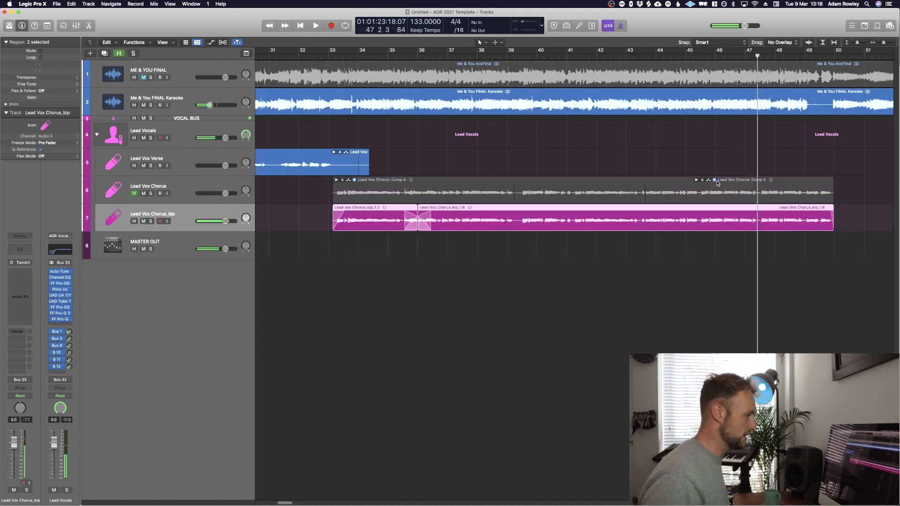
pyautogui.click(697, 180)
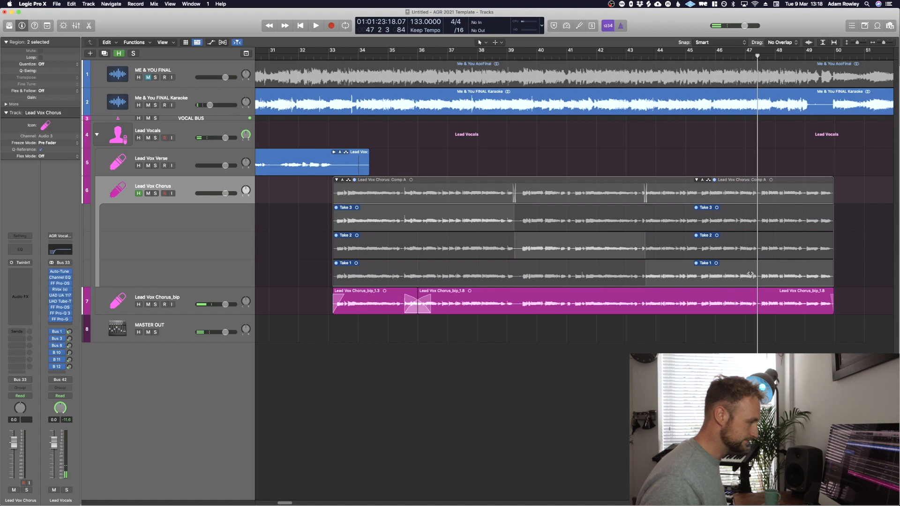
# Unmute the original chorus take folder and comp in Take 3 from about bar 46.8 to the end
pyautogui.click(749, 180)
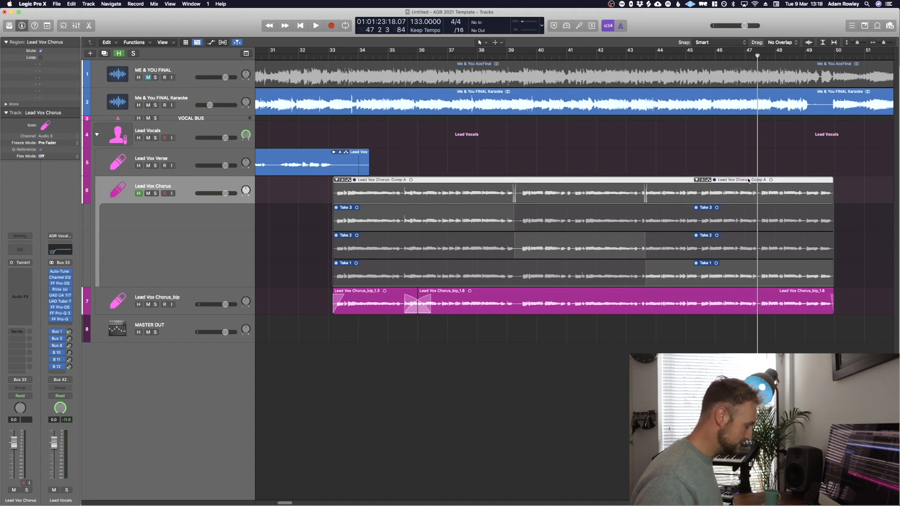
pyautogui.hotkey('ctrl', 'm')
pyautogui.moveTo(740, 194); pyautogui.dragTo(760, 194)
pyautogui.click(746, 239)
pyautogui.moveTo(740, 222); pyautogui.dragTo(834, 222)
pyautogui.moveTo(743, 157); pyautogui.dragTo(747, 183)
# Bounce the revised comp to a new track and move its section from about bar 46.6 onto the first bounced track with a crossfade
pyautogui.hotkey('ctrl', 'b')
pyautogui.press('Return')
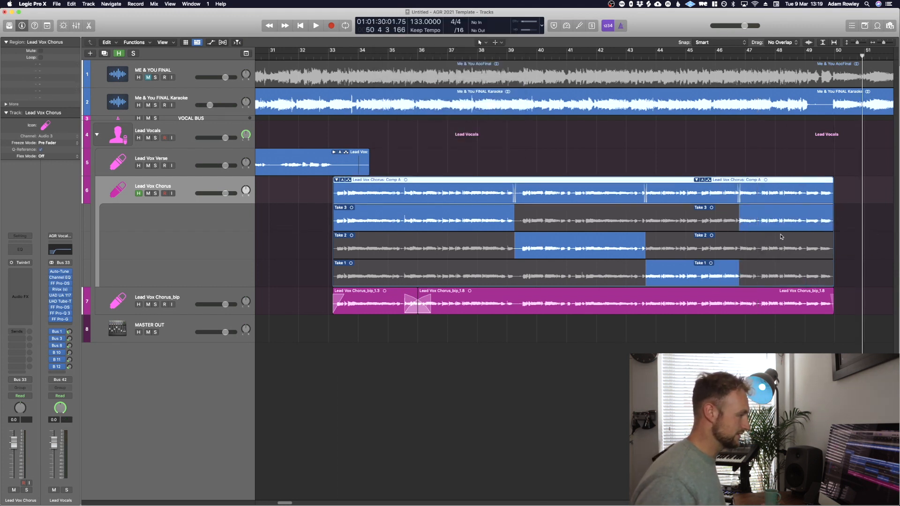
pyautogui.doubleClick(734, 304)
pyautogui.moveTo(786, 304)
pyautogui.mouseDown()
pyautogui.moveTo(786, 332)
pyautogui.moveTo(717, 341)
pyautogui.mouseUp()
pyautogui.click(788, 366)
# Delete the leftover second bounce track while the original is out of view, and show the hidden tracks again
pyautogui.press('h')
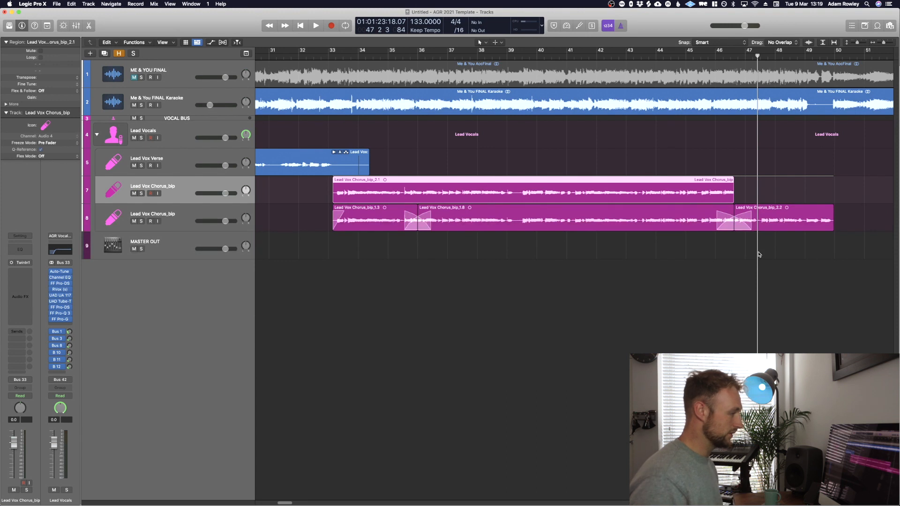
pyautogui.press('super+BackSpace')
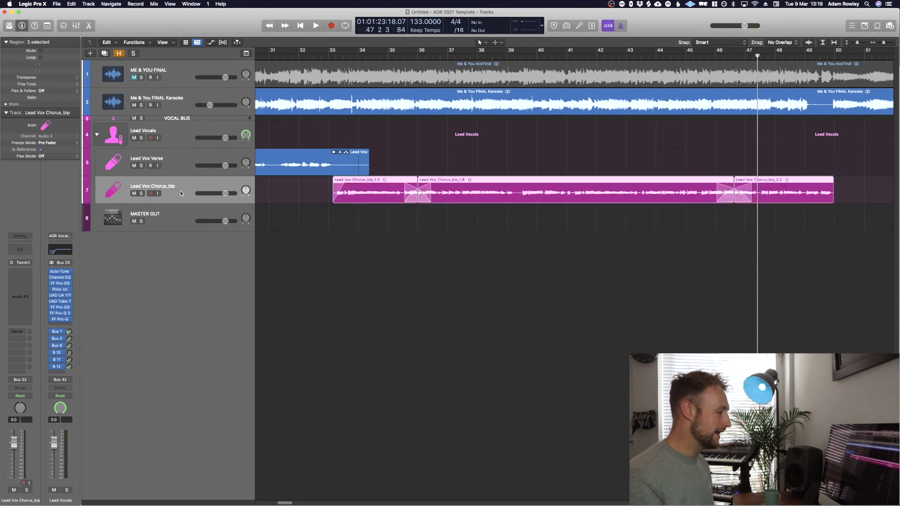
pyautogui.press('h')
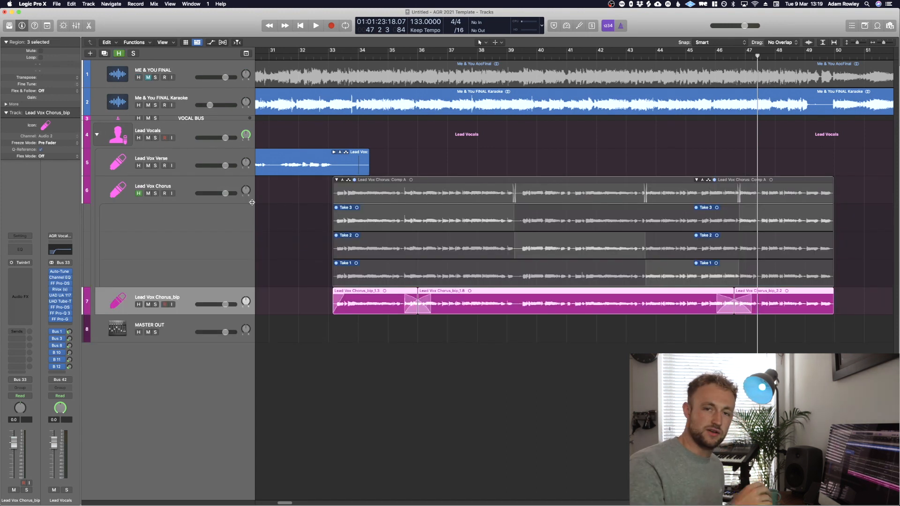